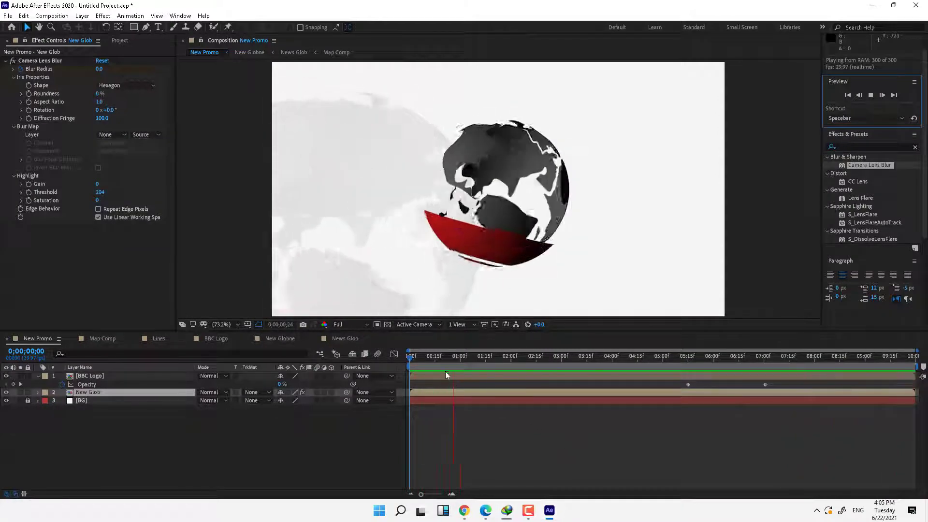
Step: Stop and scrub the promo preview, then step into New Glob, News Glob and Map Comp
key(space)
drag(584, 370, 539, 370)
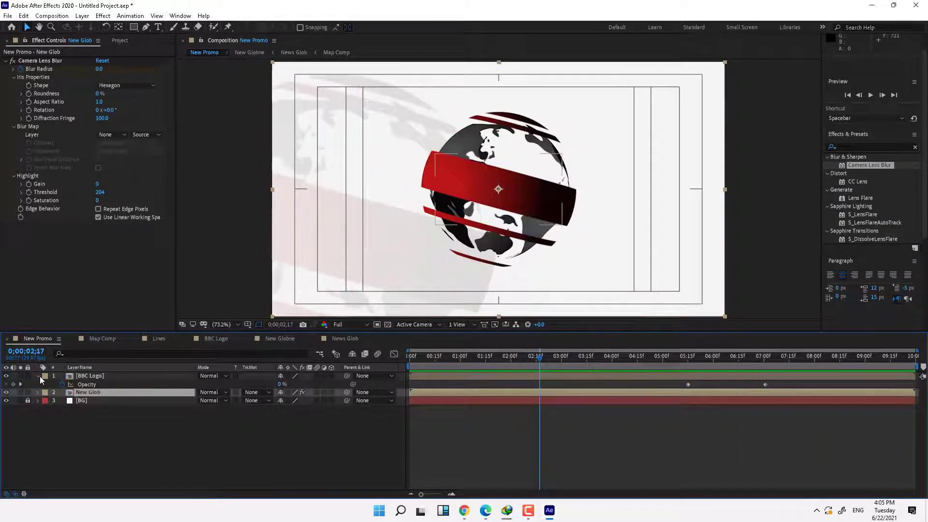
double_click(85, 392)
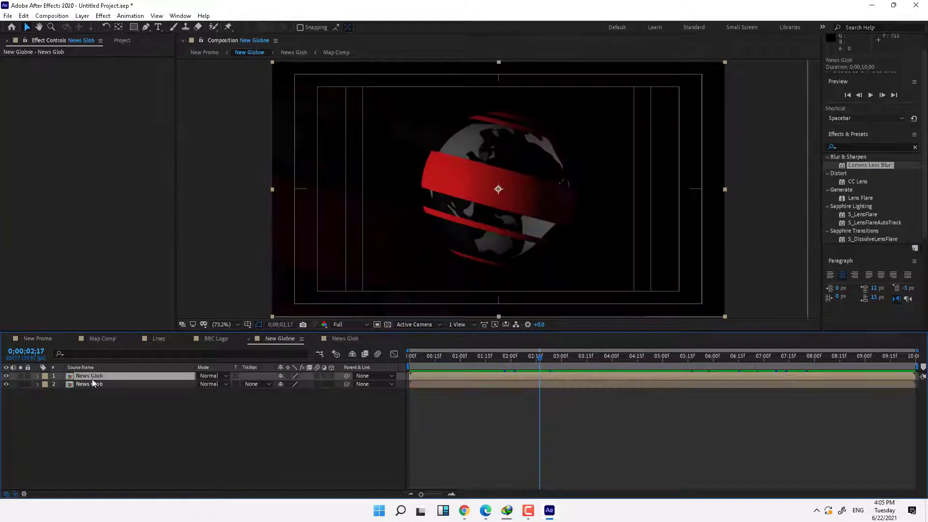
double_click(91, 380)
double_click(89, 384)
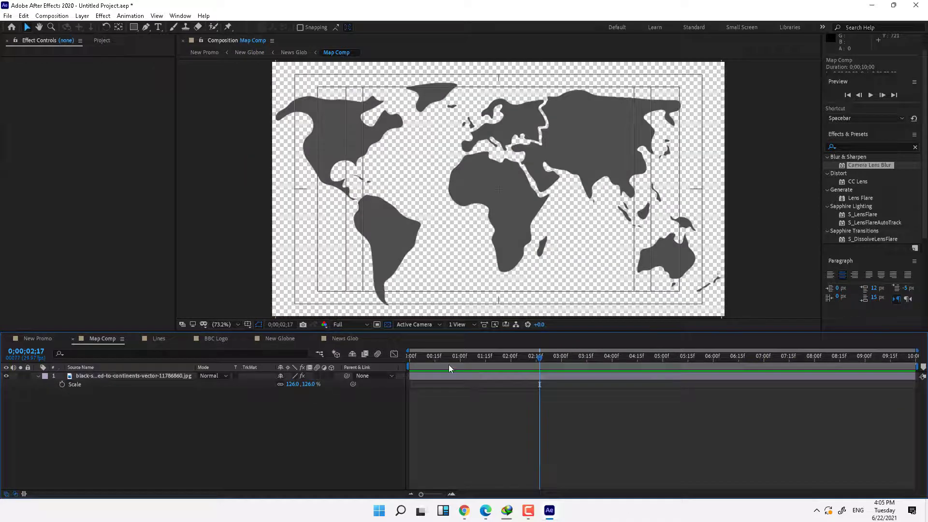
drag(669, 363, 489, 366)
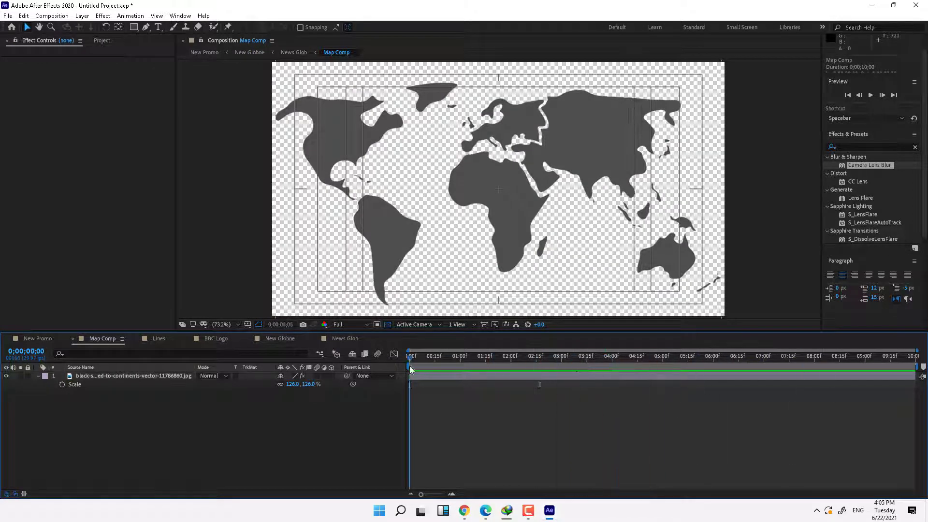
Step: Back in New Promo, view the world-map image and move to about three seconds
click(38, 338)
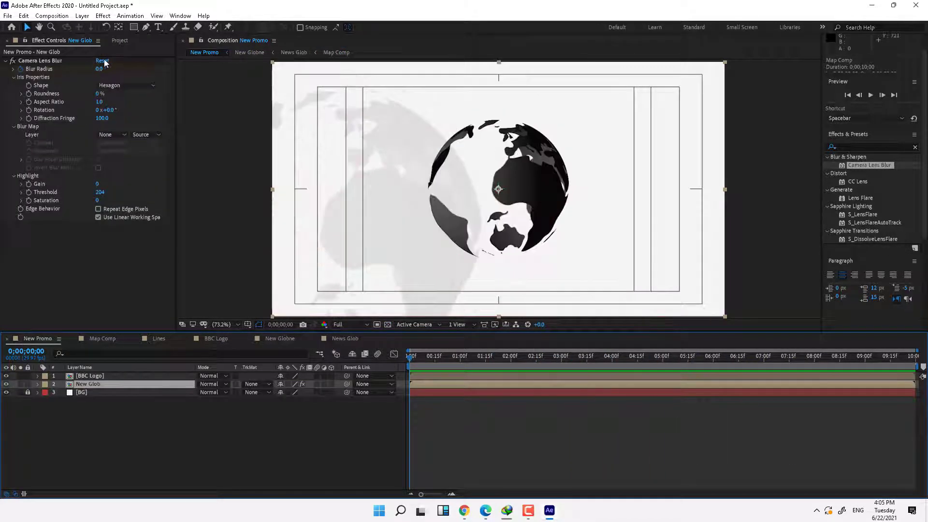
click(122, 42)
double_click(30, 138)
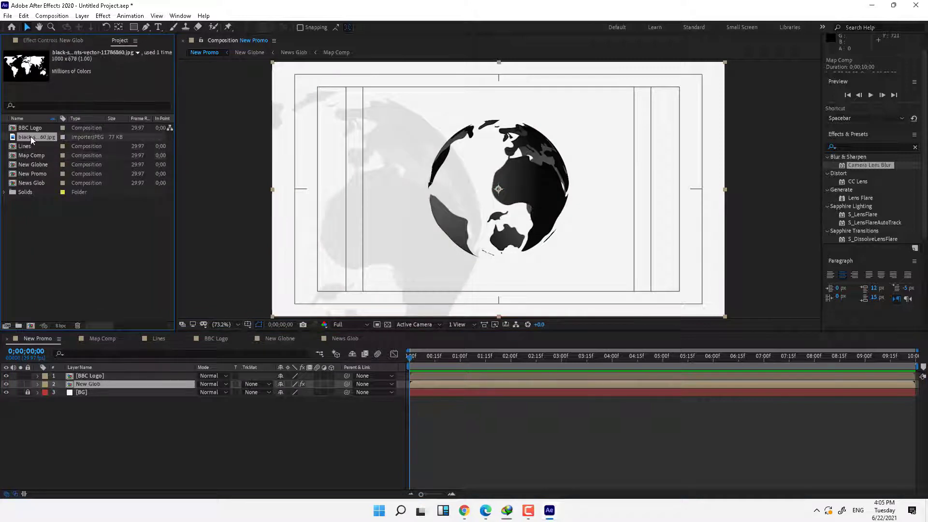
click(115, 430)
drag(446, 367, 702, 386)
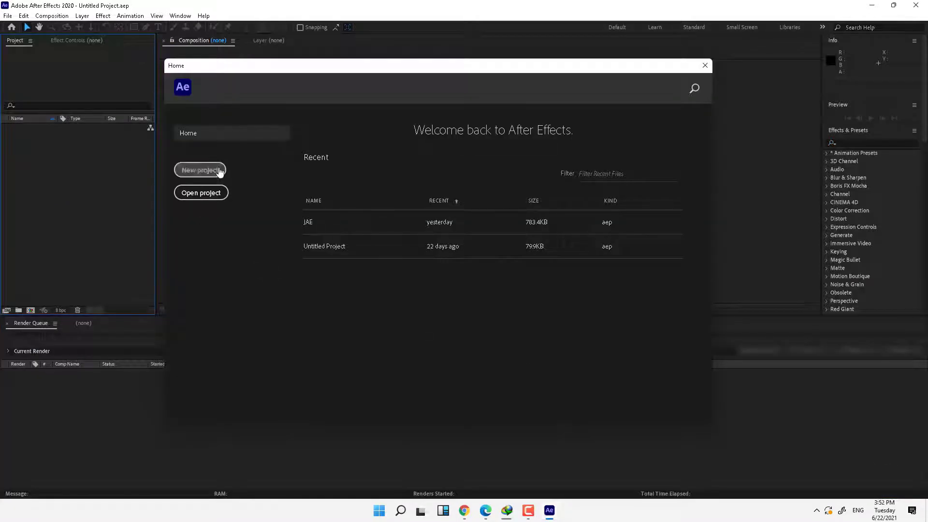
Step: Start a new project and create a composition named New Promo
click(200, 170)
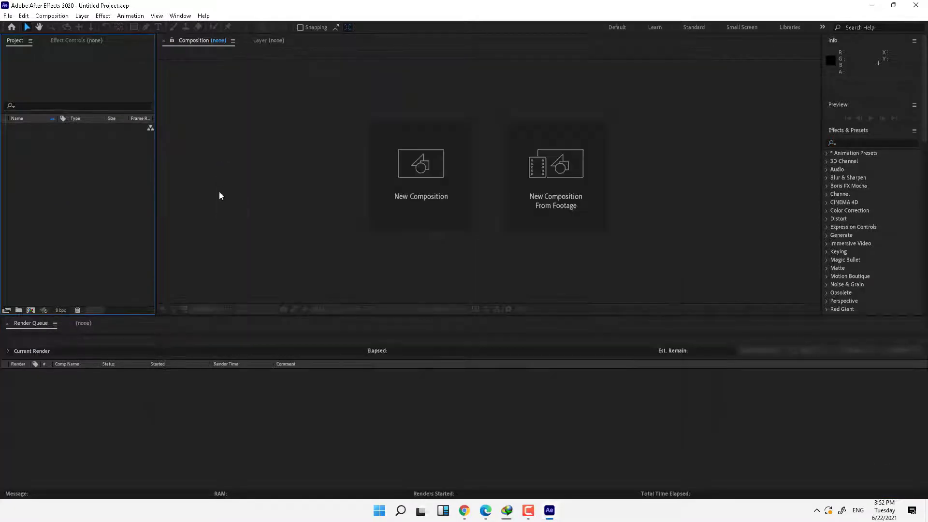
click(442, 200)
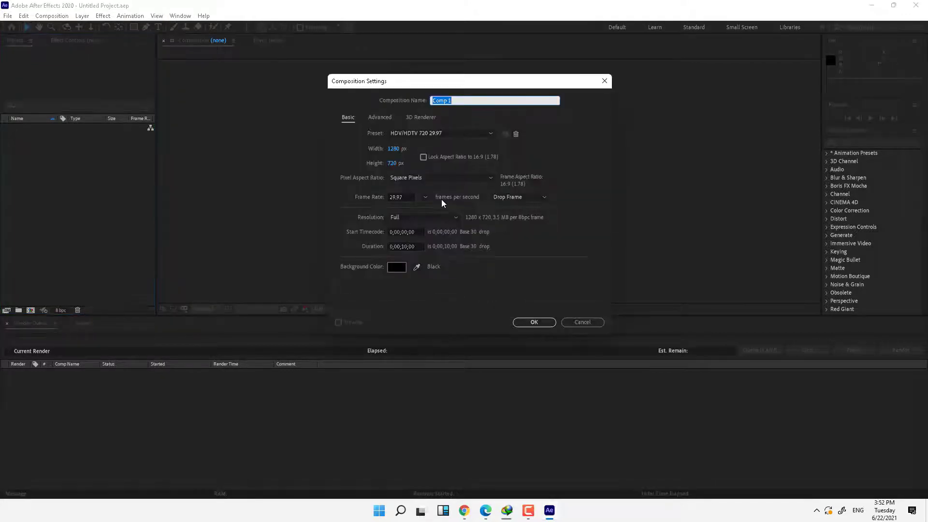
text(New Or)
key(BackSpace)
key(BackSpace)
text(Promo)
click(534, 322)
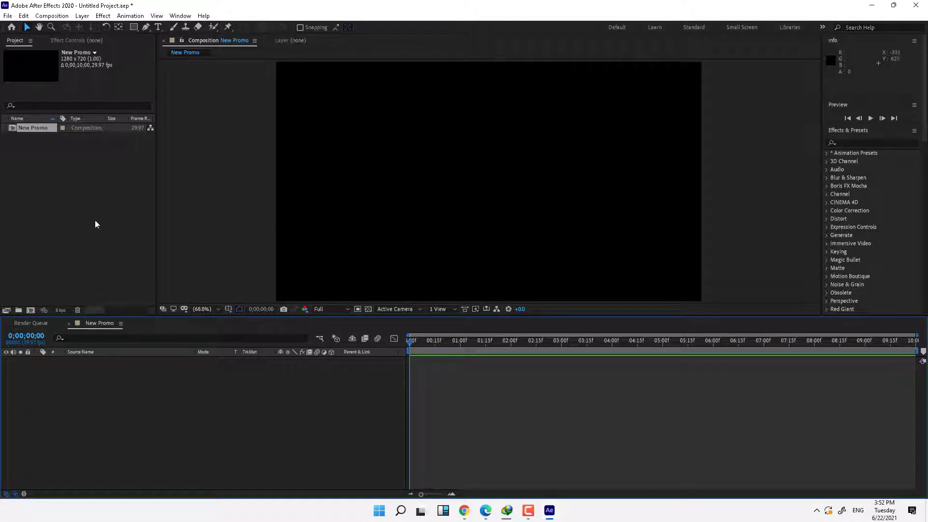
Step: Import the world-map JPG from the Desktop and open it for viewing
click(71, 193)
double_click(71, 192)
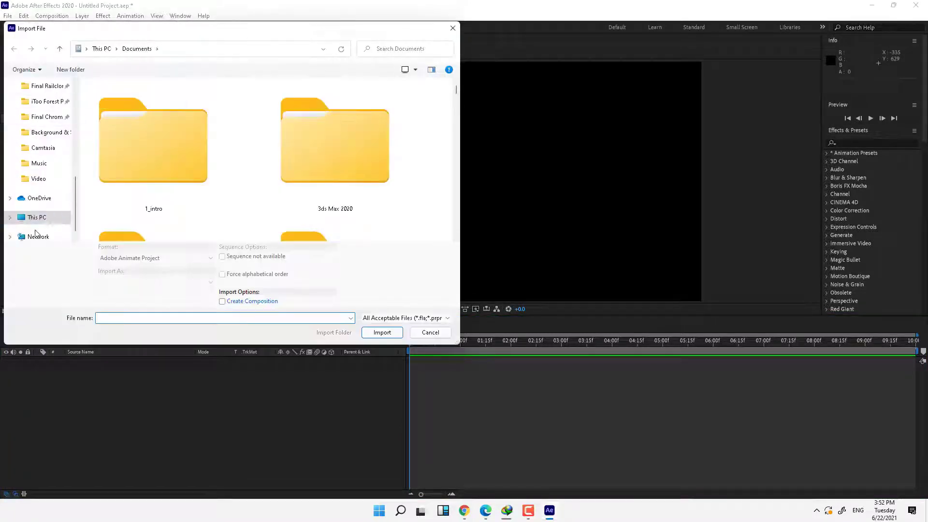
drag(76, 205, 78, 114)
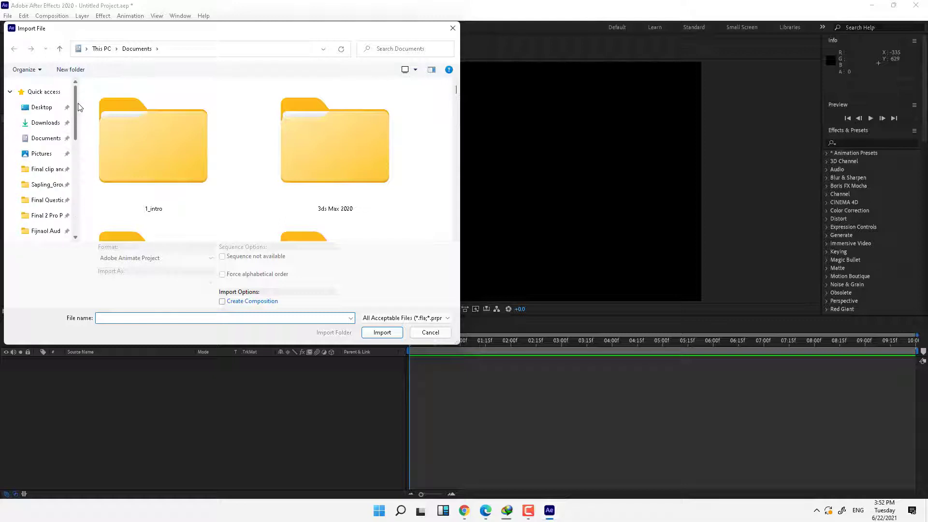
click(52, 113)
double_click(112, 203)
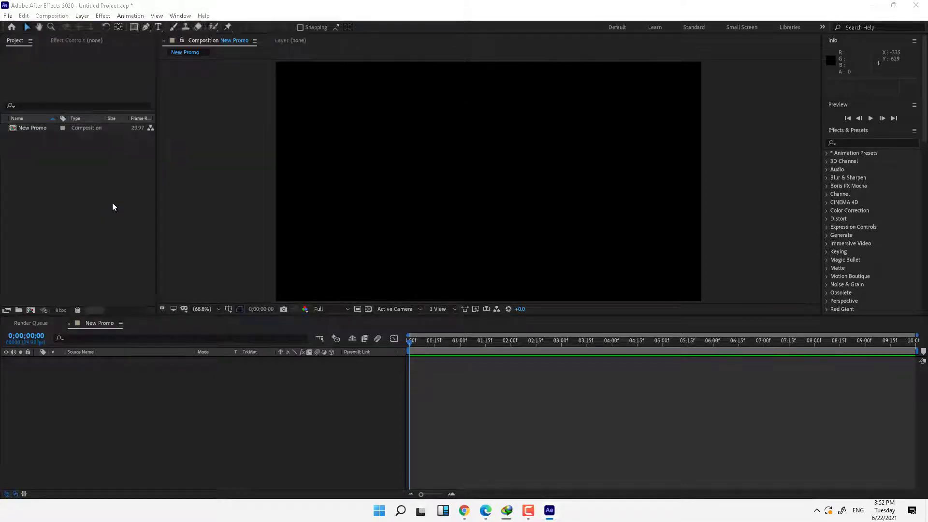
double_click(28, 125)
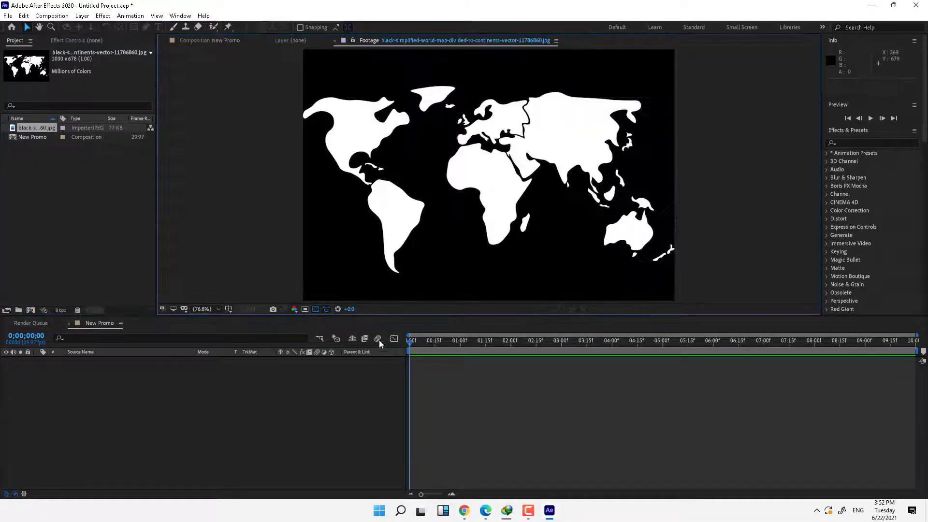
Step: In New Promo, create a near-white (F5F5F5) solid layer named BG
click(205, 435)
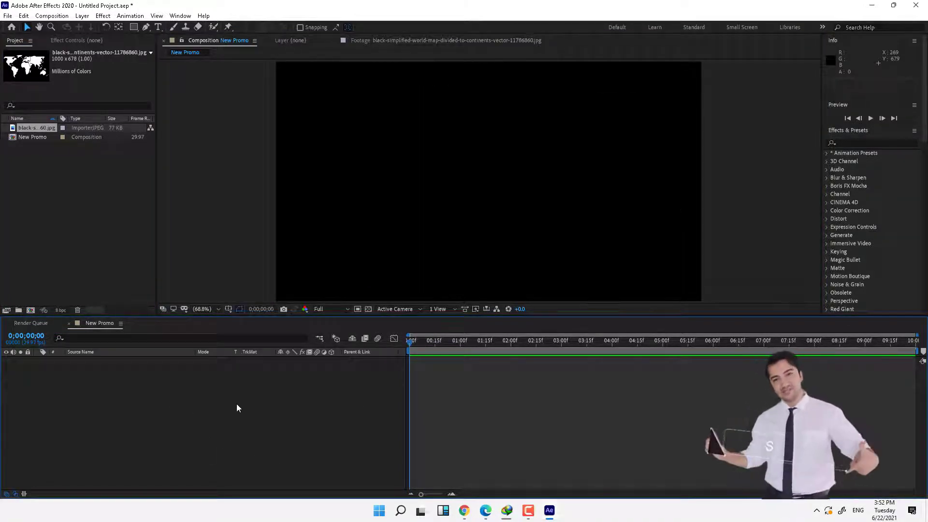
key(ctrl+y)
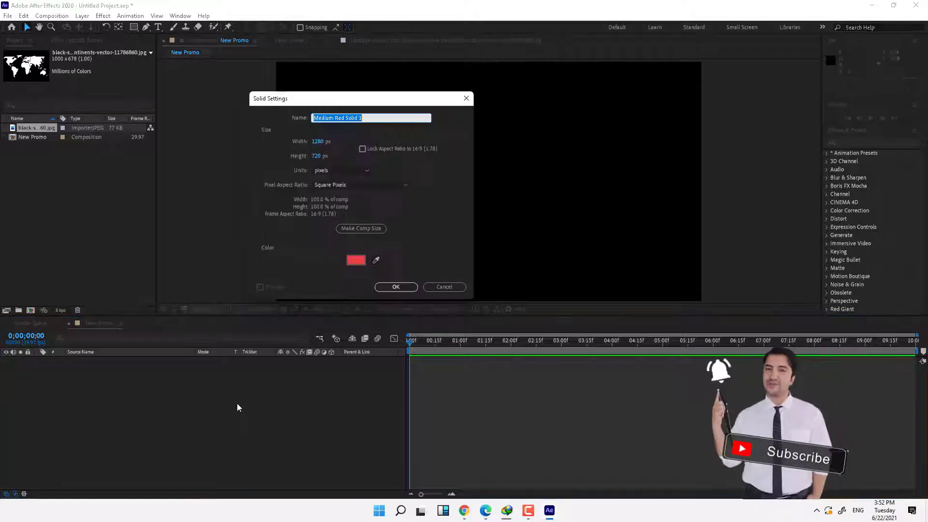
text(BG)
click(356, 260)
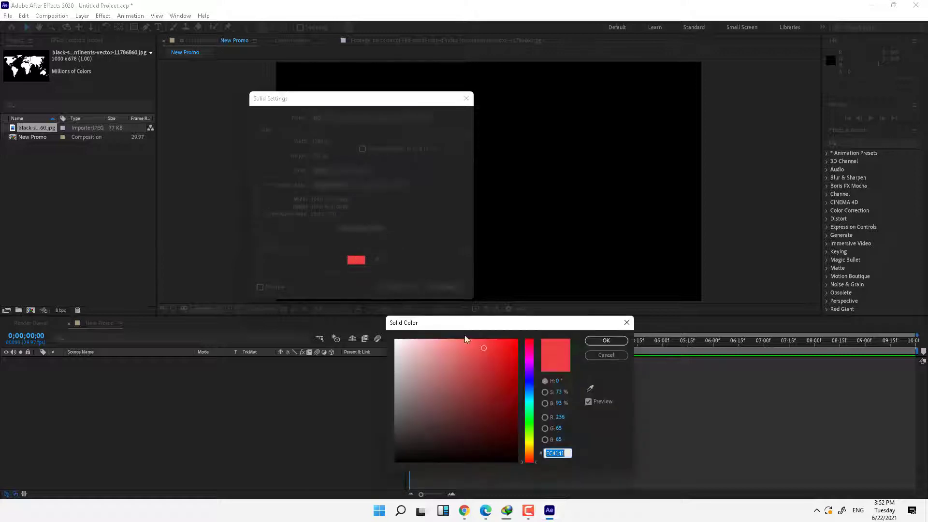
click(434, 358)
click(396, 344)
click(606, 340)
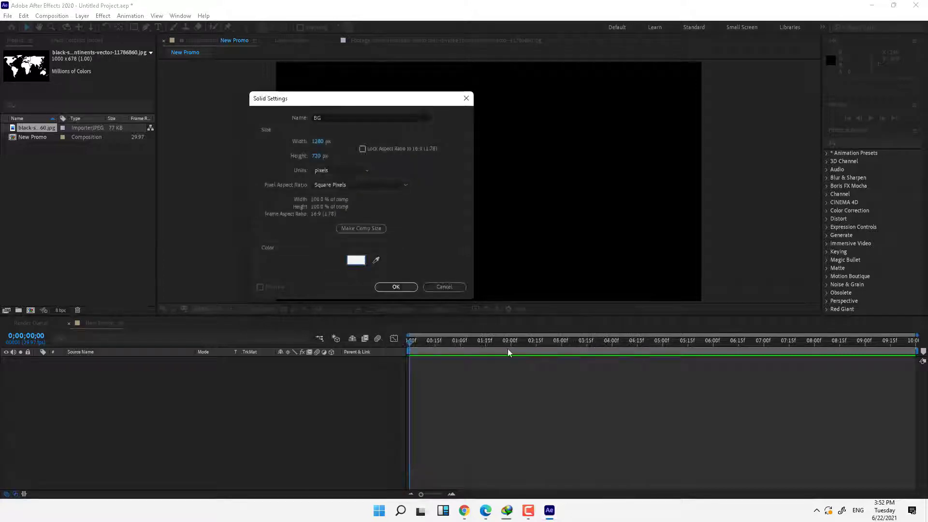
click(394, 288)
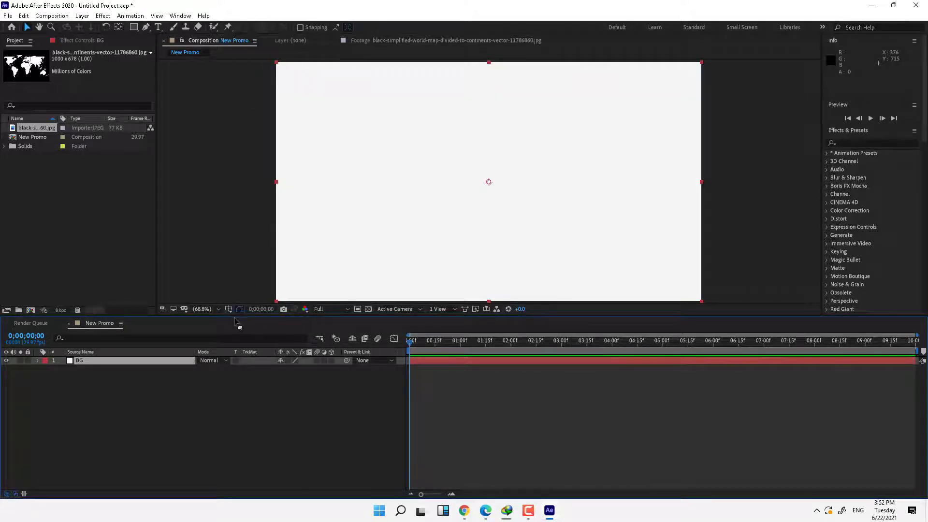
Step: Show the Title/Action Safe guides and lock the BG layer
click(229, 309)
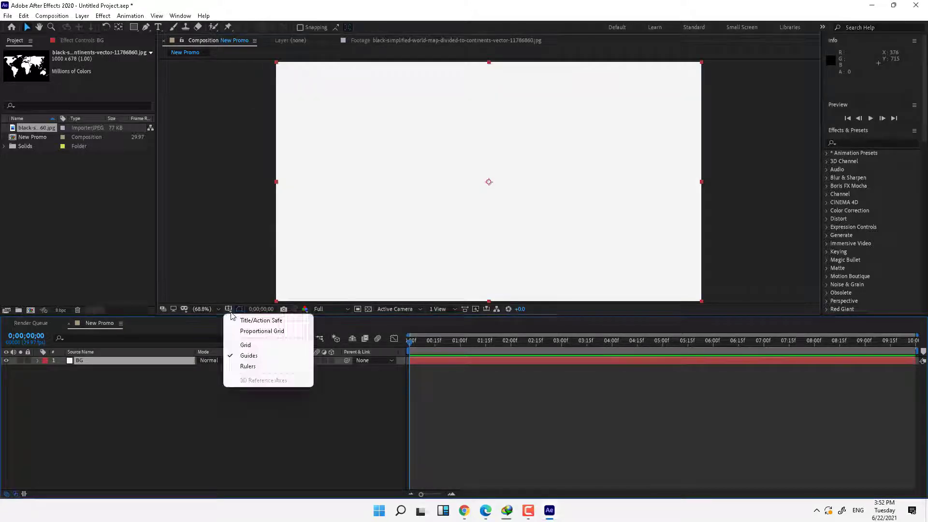
click(260, 322)
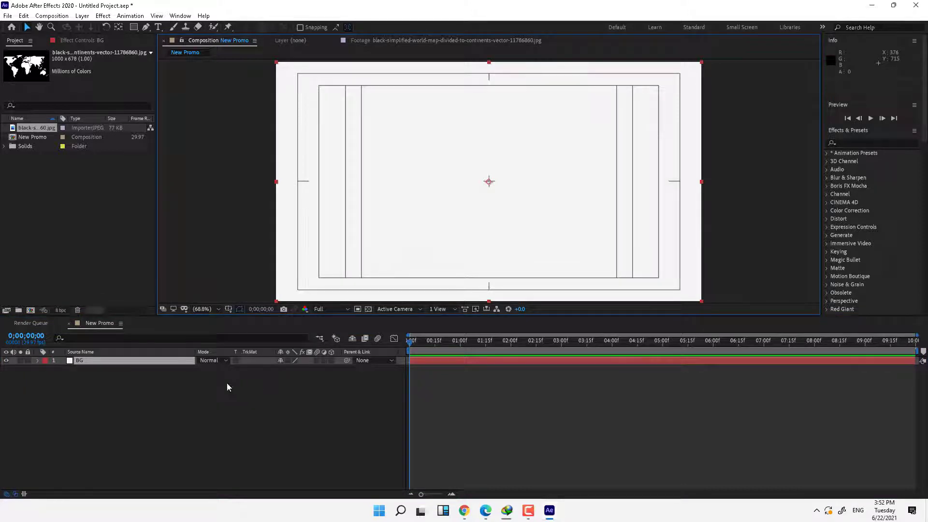
click(28, 360)
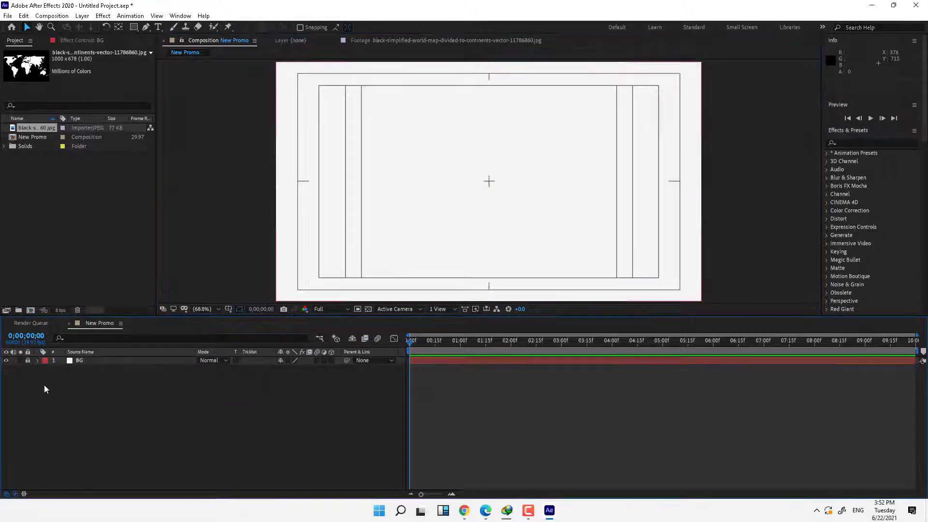
click(95, 236)
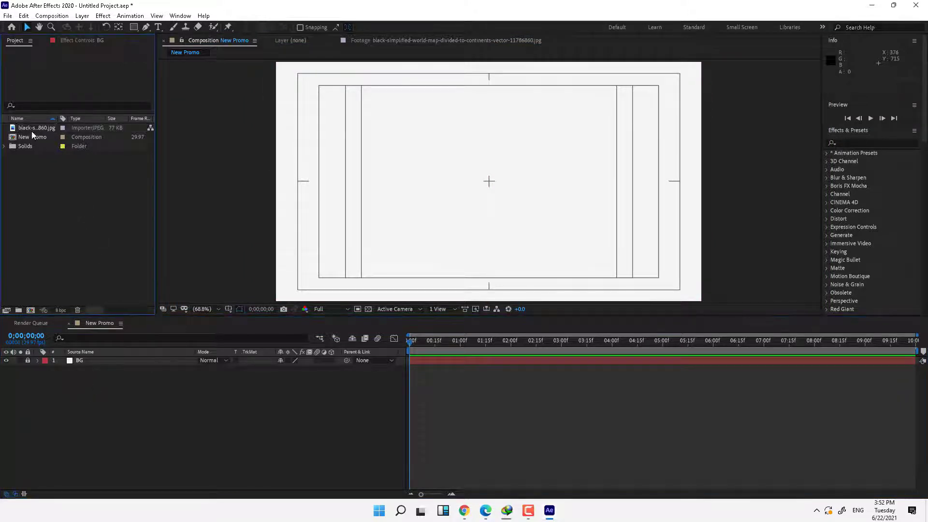
Step: Drag the world-map JPG into the New Promo viewer above the BG layer
drag(29, 127, 489, 182)
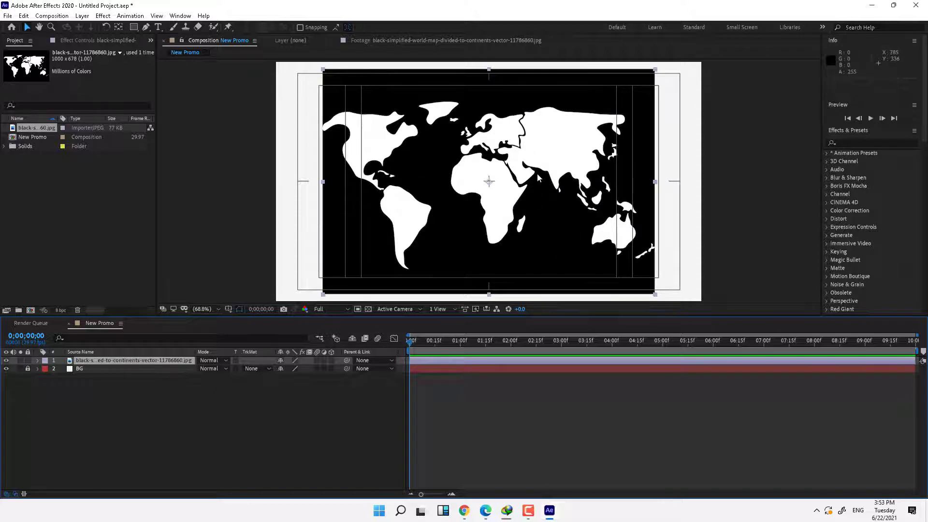
click(872, 142)
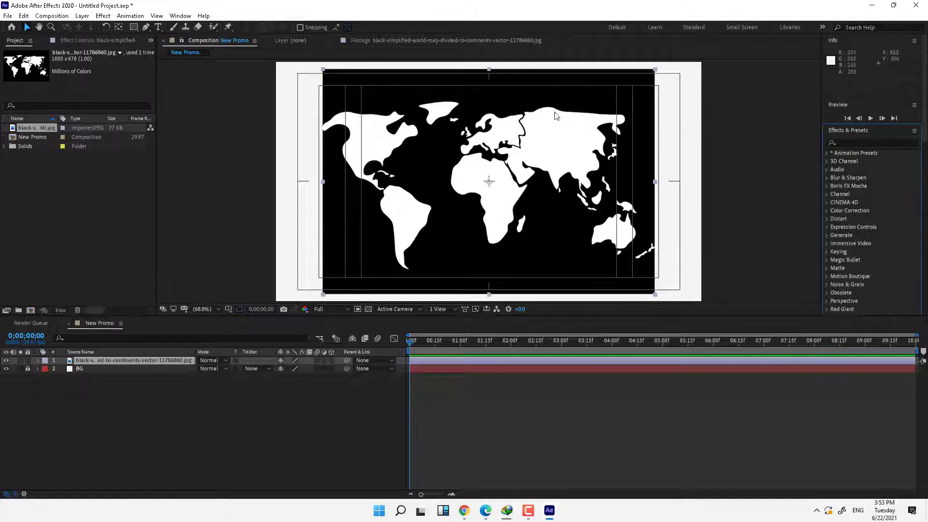
Step: Reset the Effects workspace to its saved layout
click(181, 19)
mouse_move(188, 28)
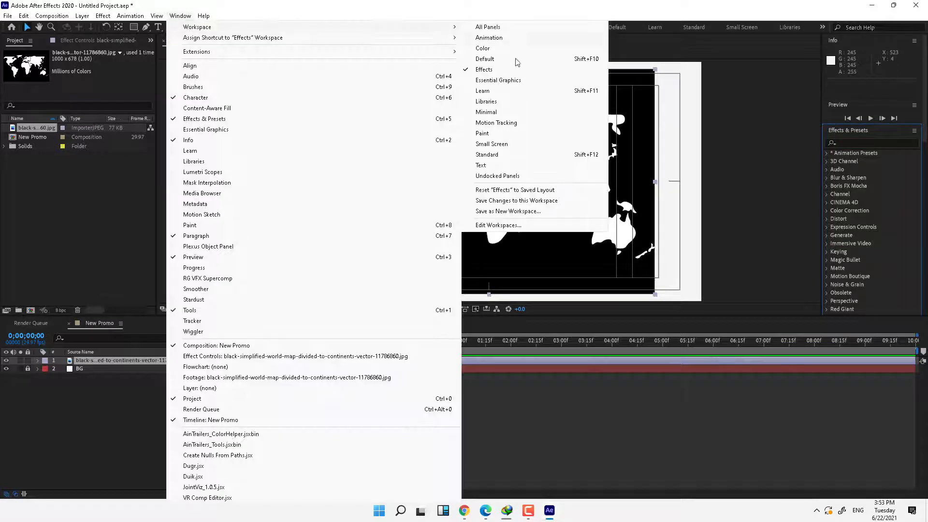
click(487, 187)
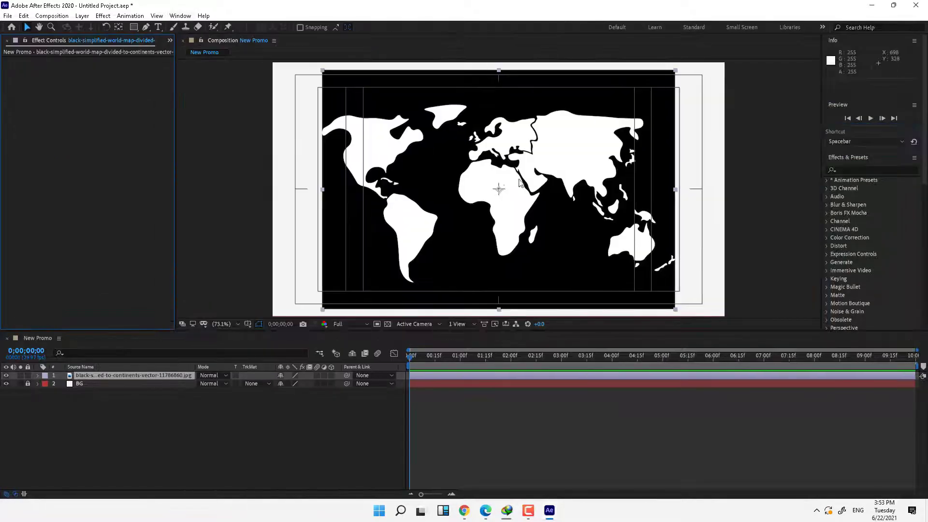
Step: Apply Linear Color Key to the map layer with black sampled as the Key Color
click(890, 171)
text(linear)
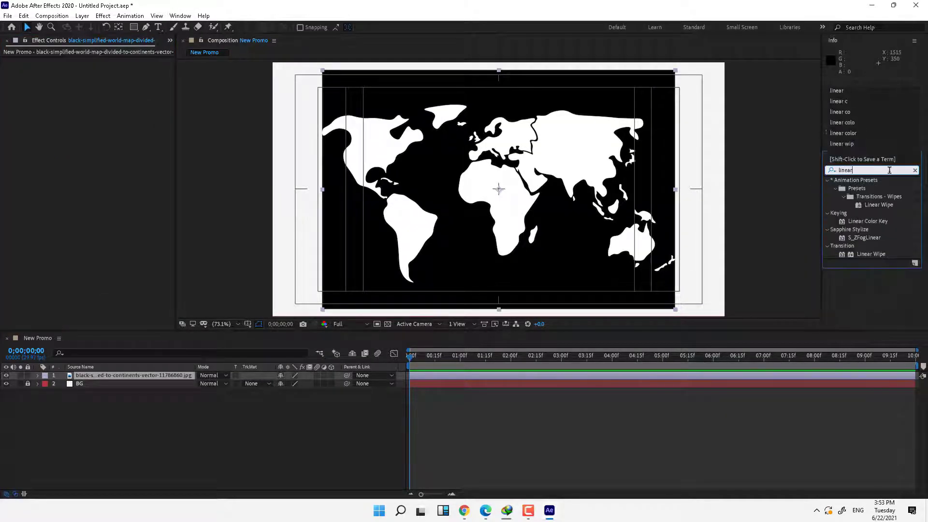
drag(869, 221, 608, 192)
click(114, 138)
click(473, 251)
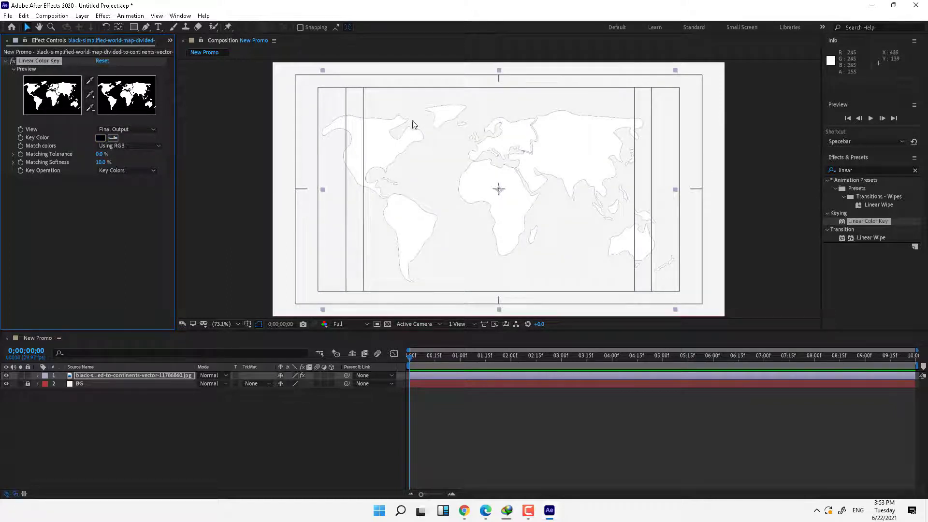
click(869, 166)
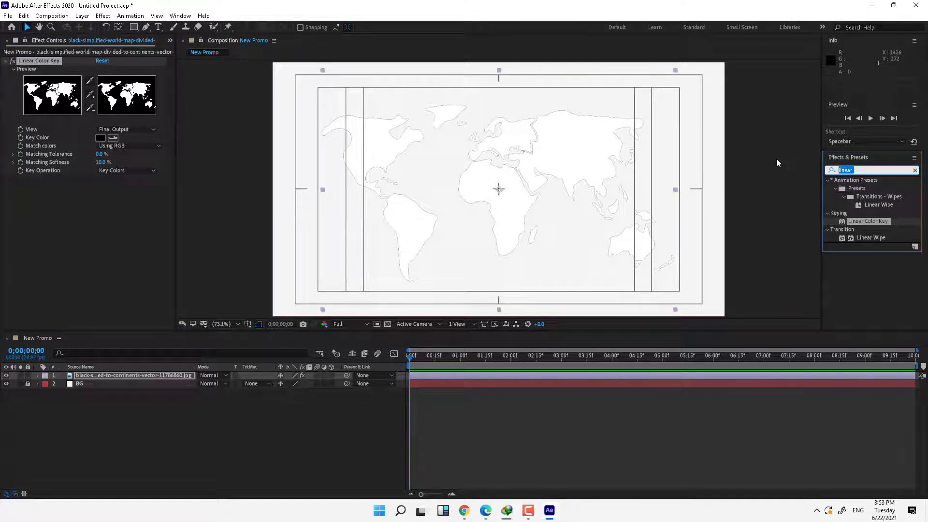
Step: Apply Matte Choker and then Fill effects to the map layer
text(matte)
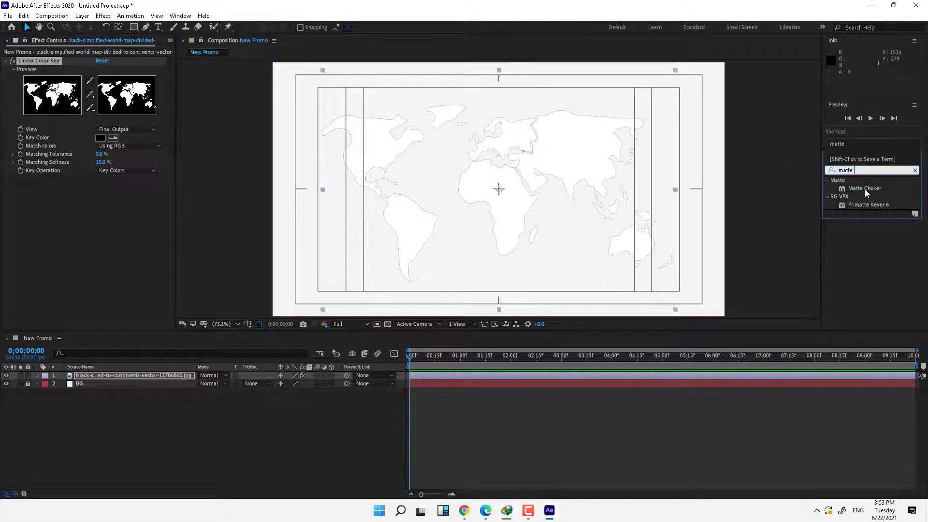
drag(866, 189, 545, 242)
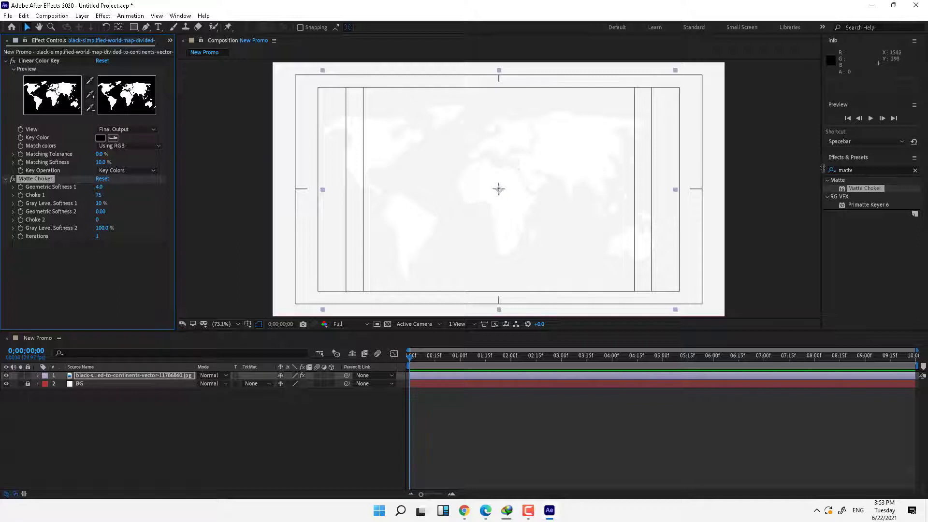
click(872, 169)
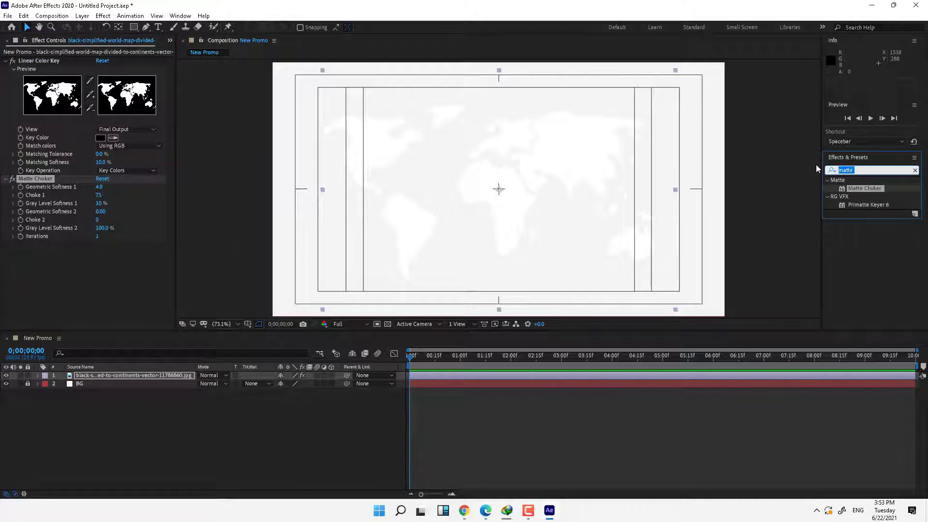
text(fill)
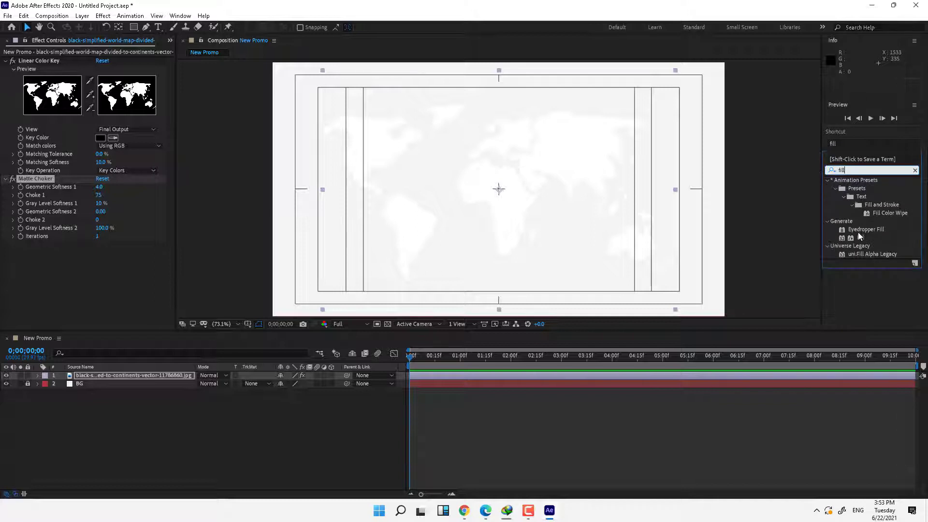
drag(861, 238, 676, 194)
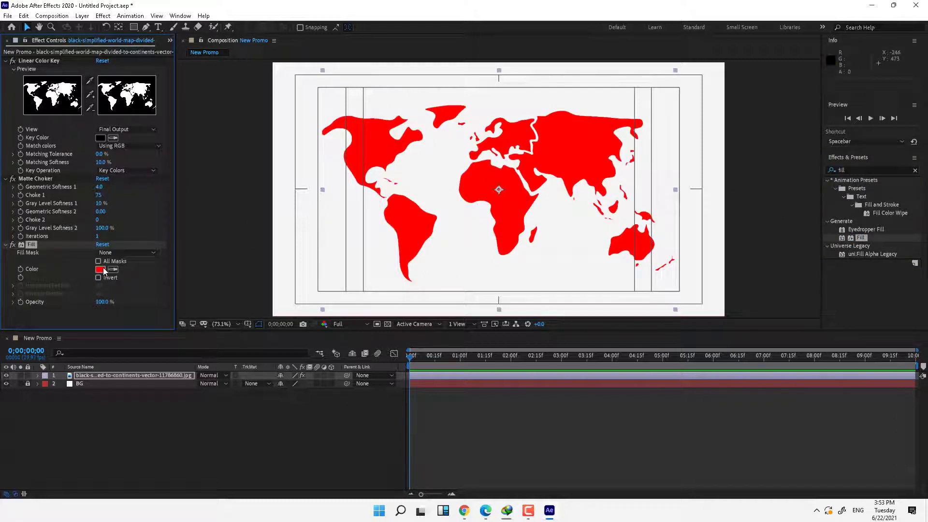
Step: Set the Fill effect's colour to dark grey 4E4E4E
click(100, 269)
drag(424, 351, 401, 411)
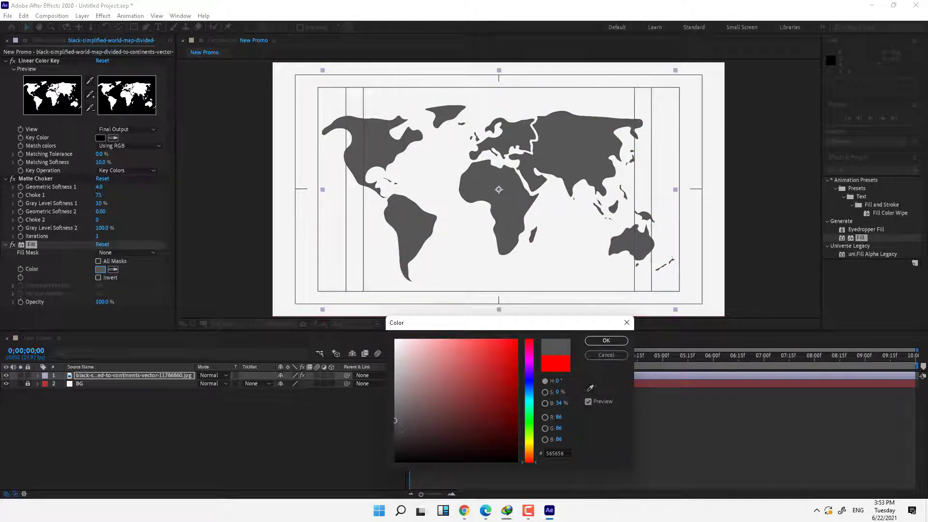
drag(396, 422, 392, 424)
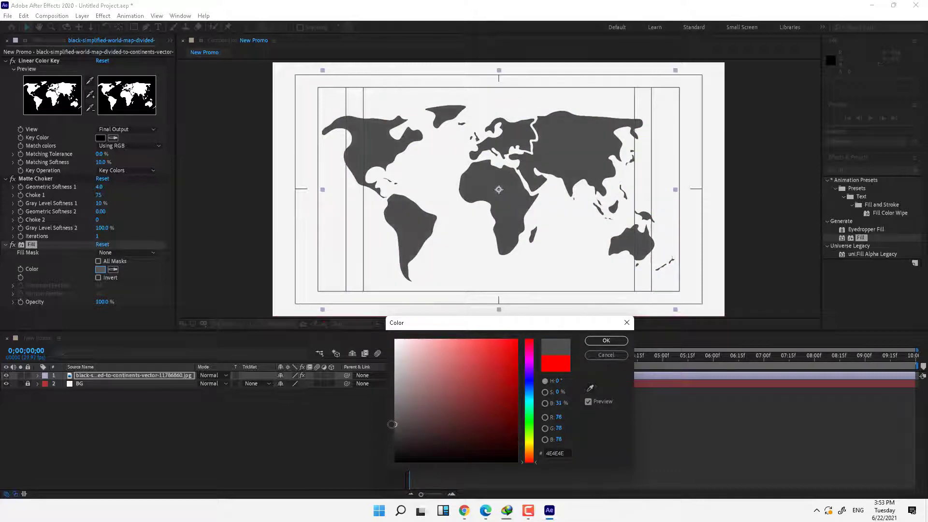
click(607, 341)
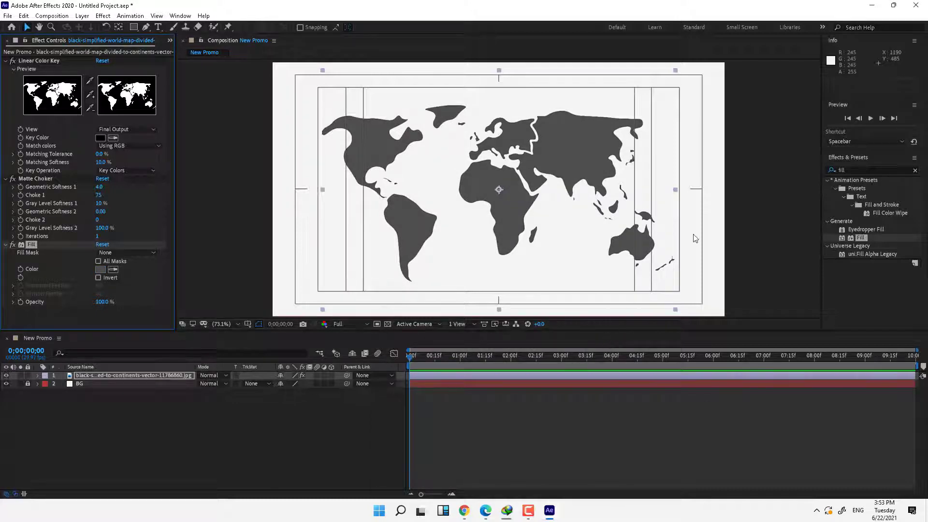
Step: Pre-compose the map layer as 'Map', moving all attributes into the new composition
right_click(90, 376)
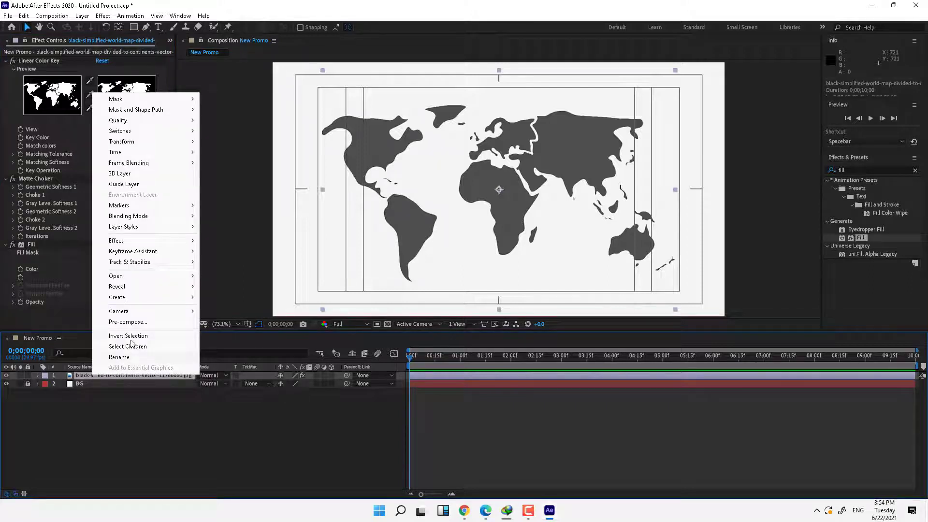
click(148, 322)
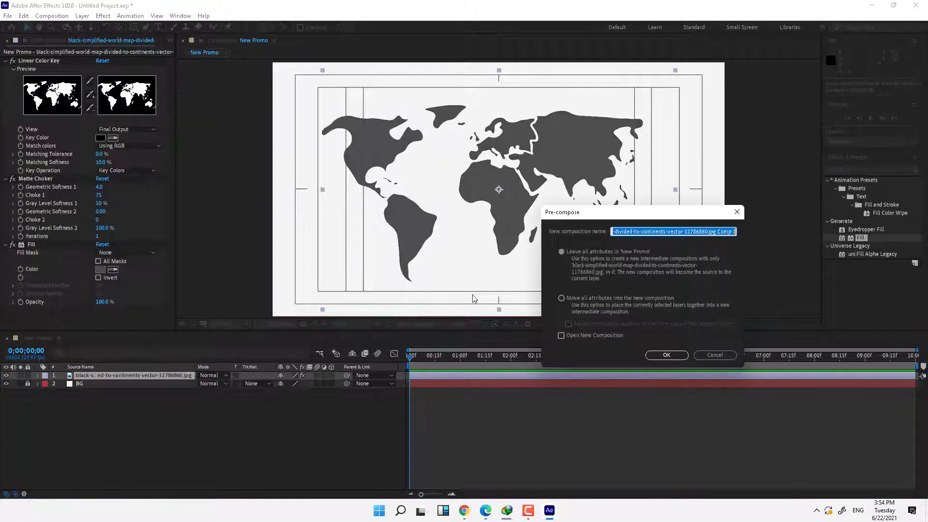
click(566, 298)
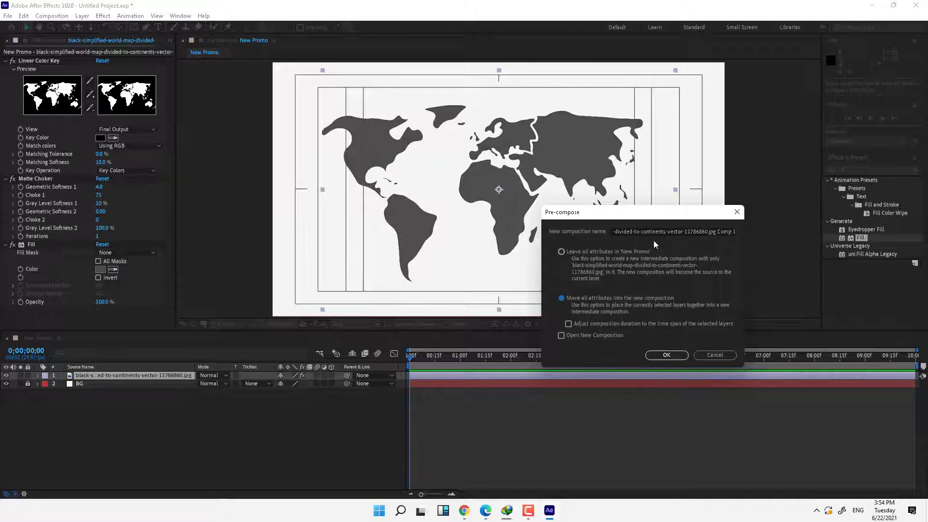
drag(736, 231, 495, 247)
text(Map Comp)
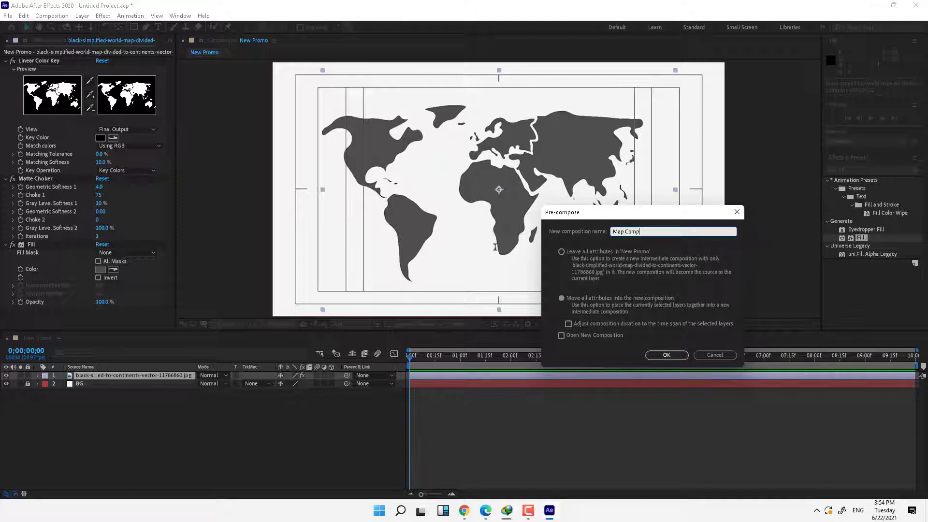
key(Return)
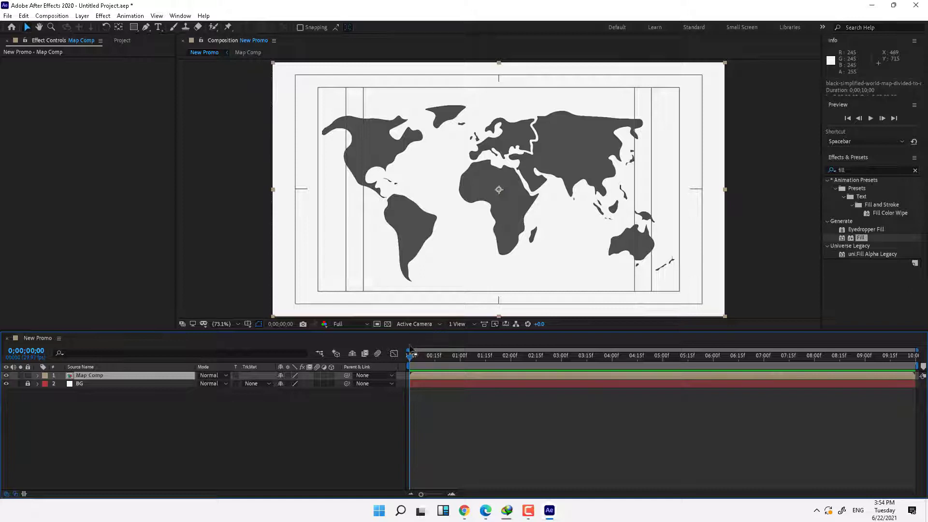
Step: Apply CC Sphere to the Map Comp layer and set its Rotation Y to 131°
click(232, 428)
click(148, 376)
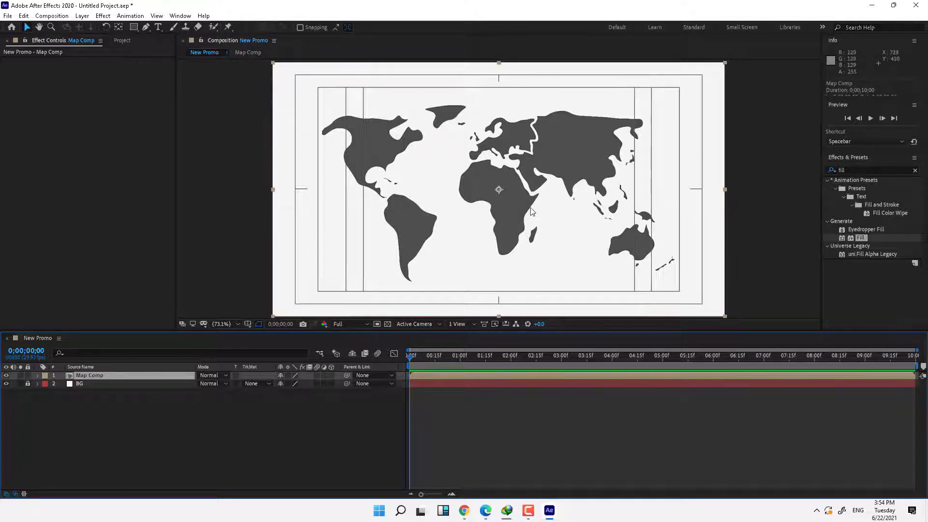
click(859, 170)
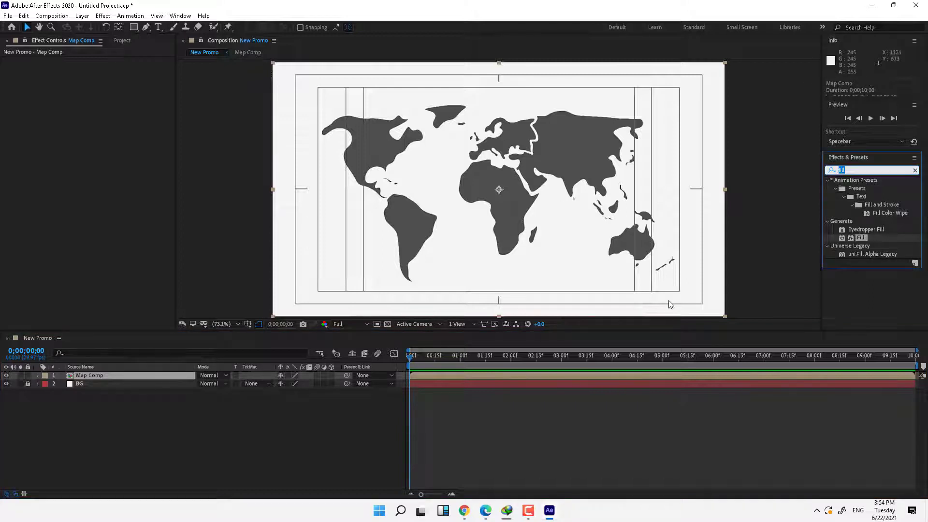
text(cc sph)
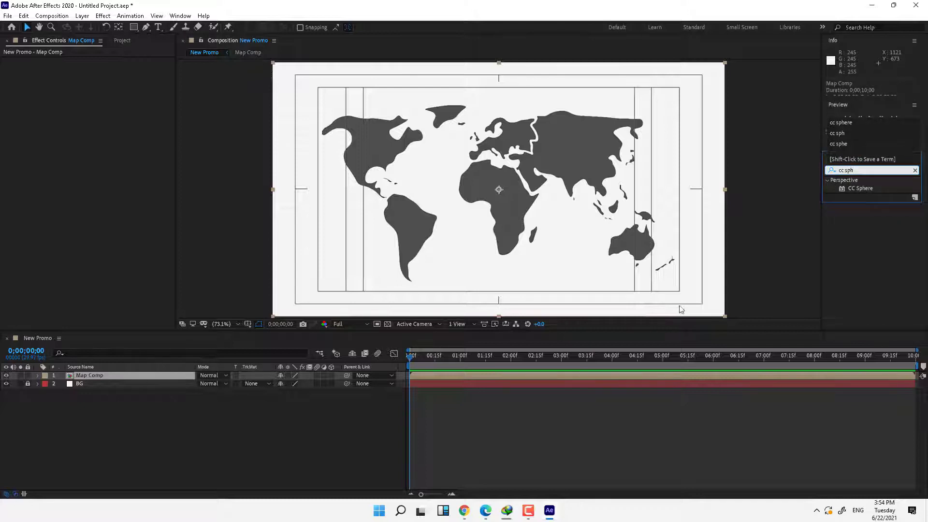
drag(857, 188, 441, 297)
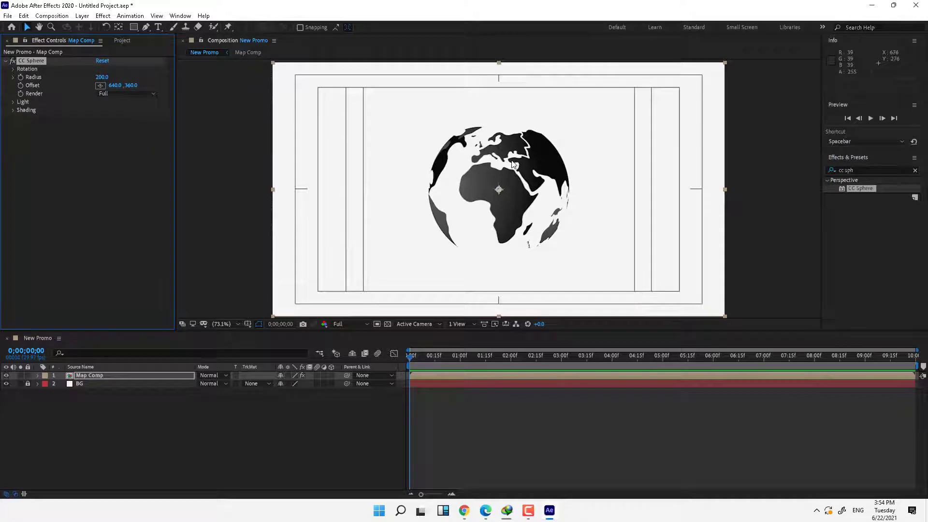
click(12, 69)
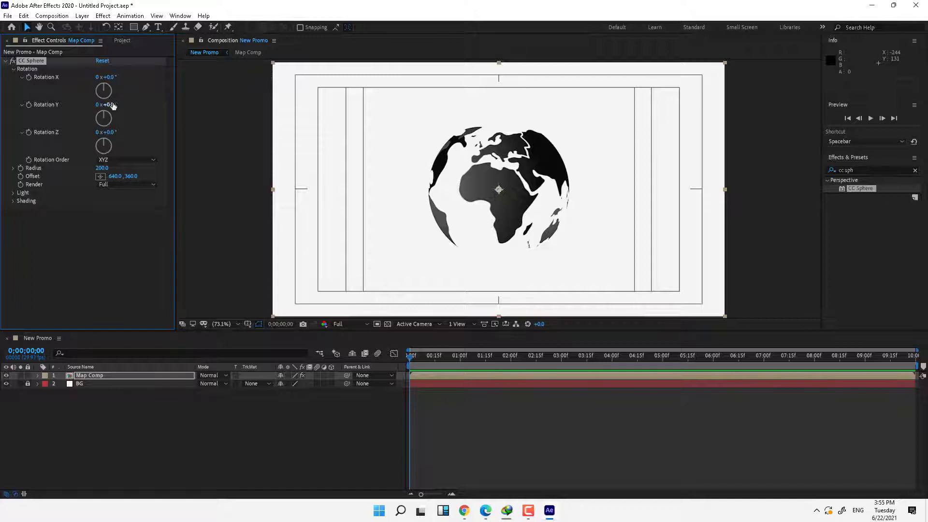
drag(111, 107, 194, 126)
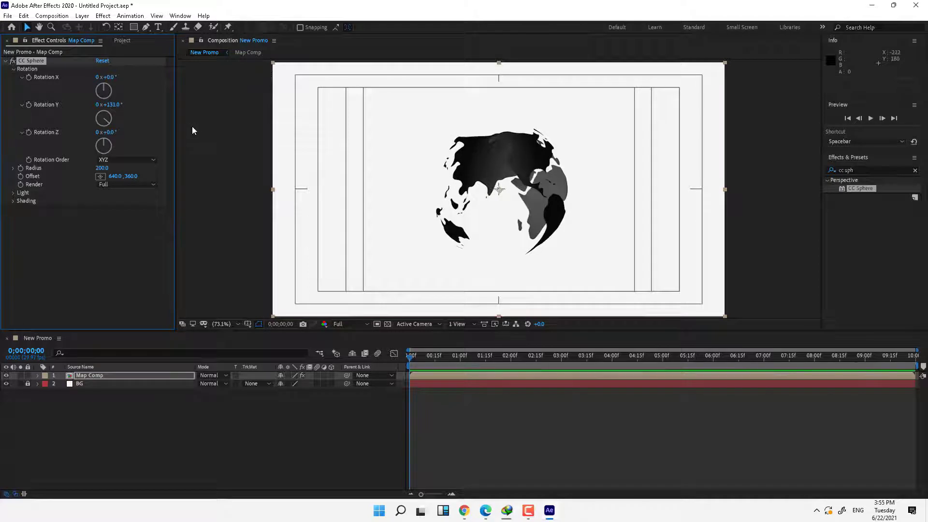
Step: Inside Map Comp, scale the world-map layer up to about 129%
double_click(87, 376)
click(89, 375)
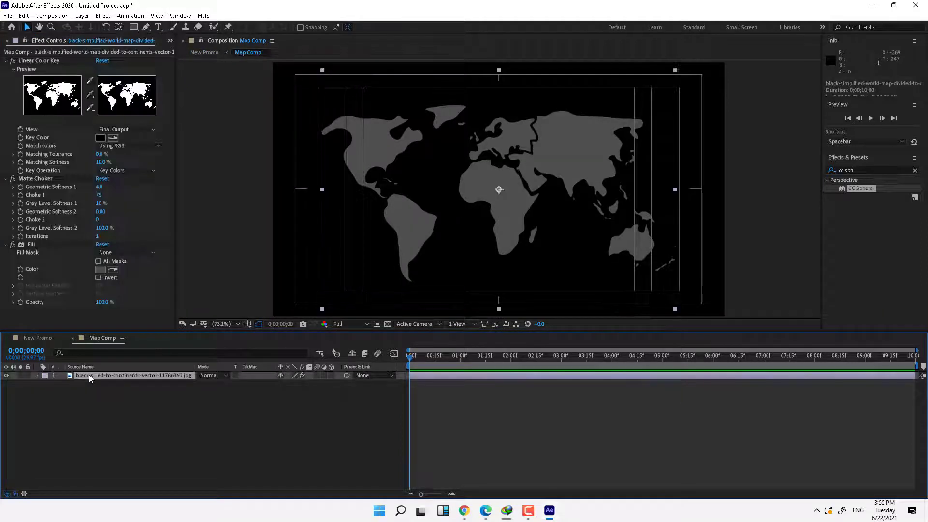
key(s)
drag(312, 385, 326, 384)
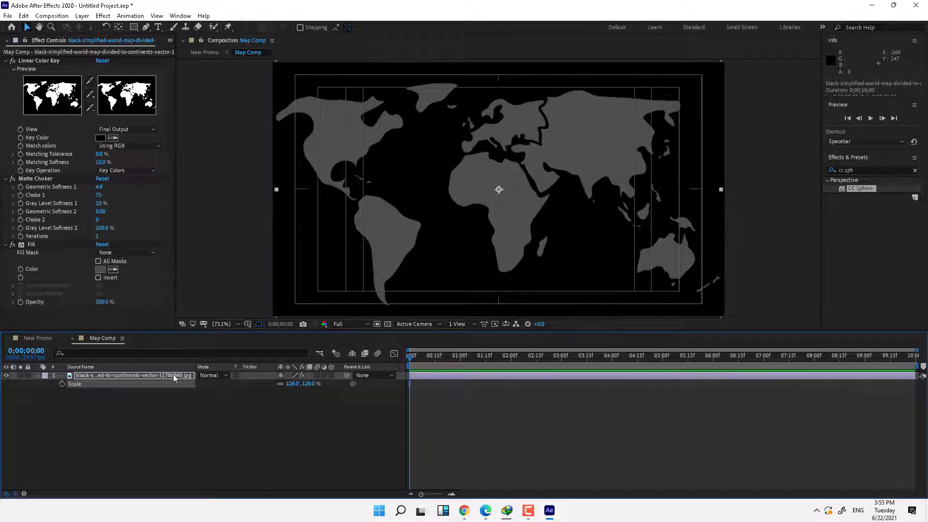
click(39, 338)
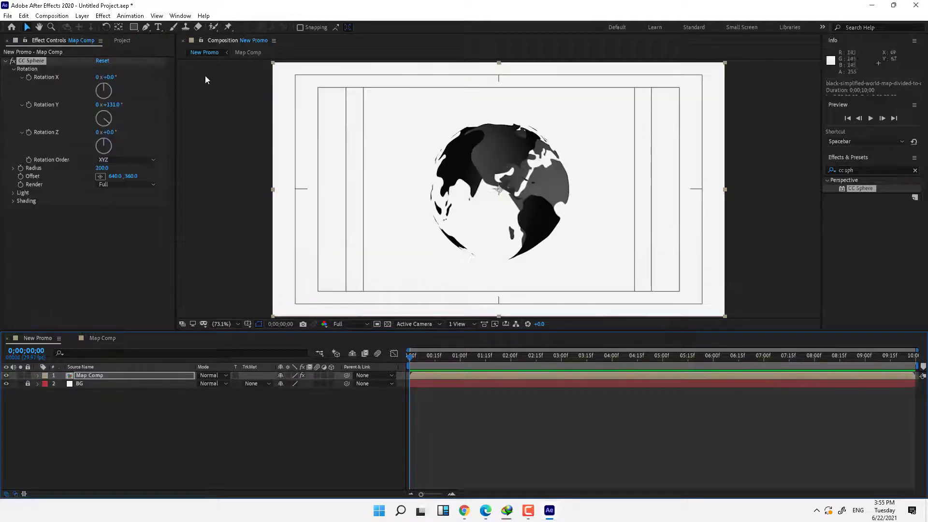
Step: Keyframe CC Sphere's Rotation Y so it reaches 2 x +35° at the comp's end
drag(113, 105, 260, 126)
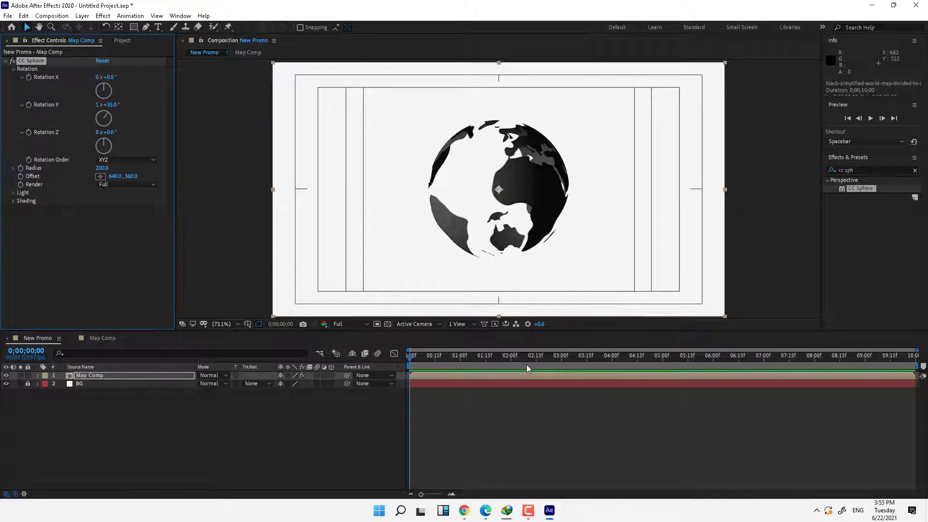
drag(525, 362, 409, 393)
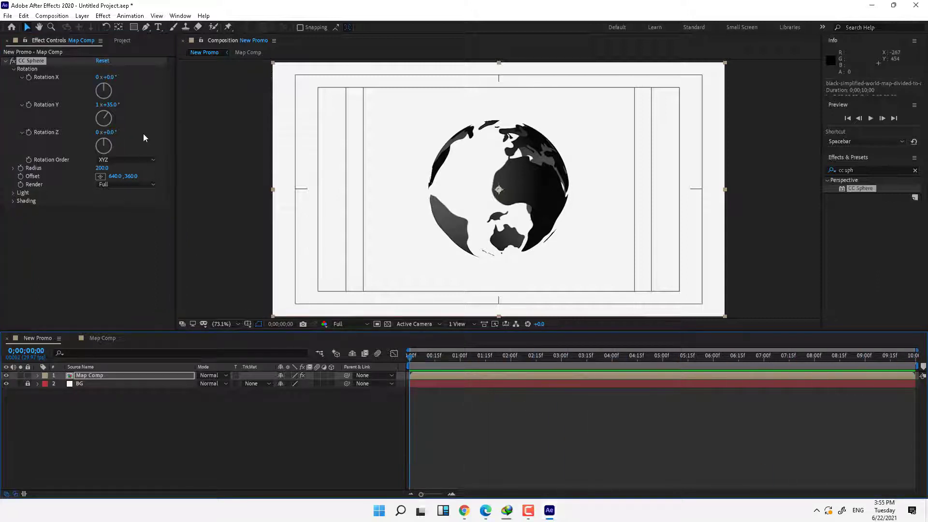
click(28, 105)
click(693, 358)
key(End)
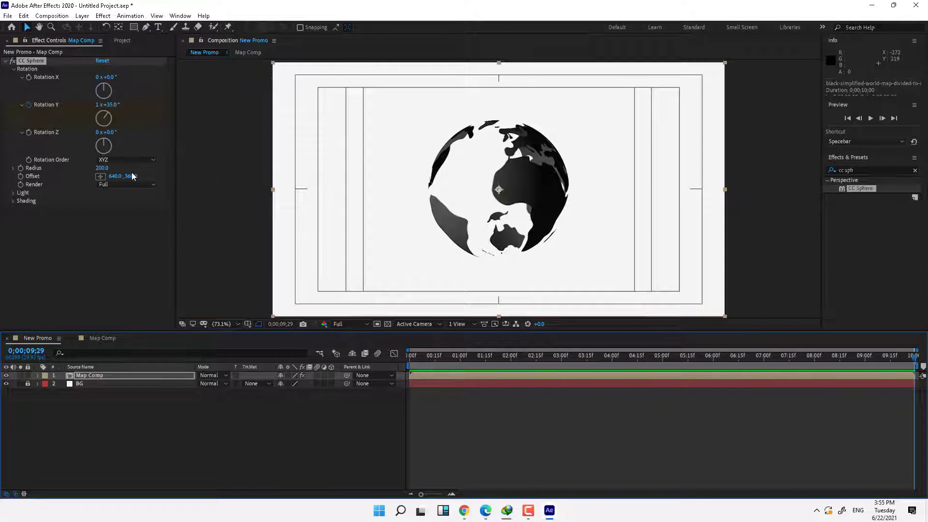
click(98, 104)
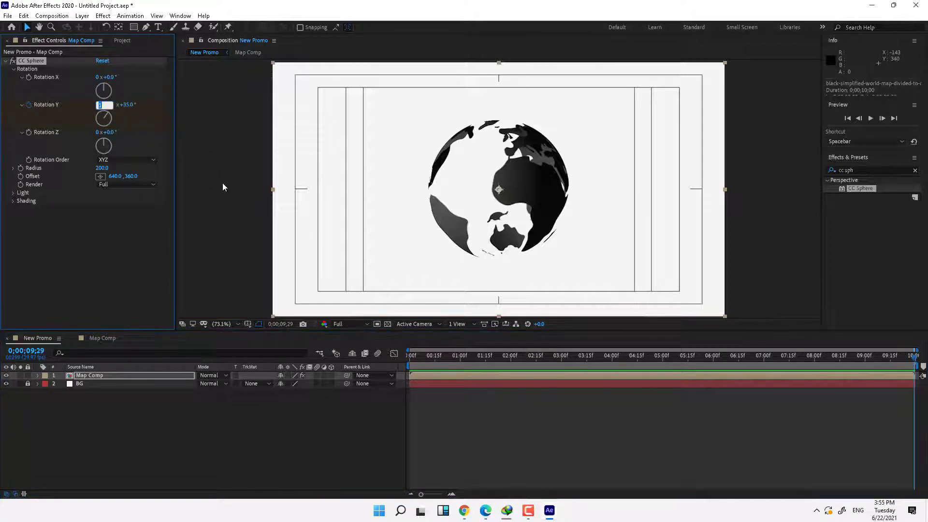
text(2)
key(Return)
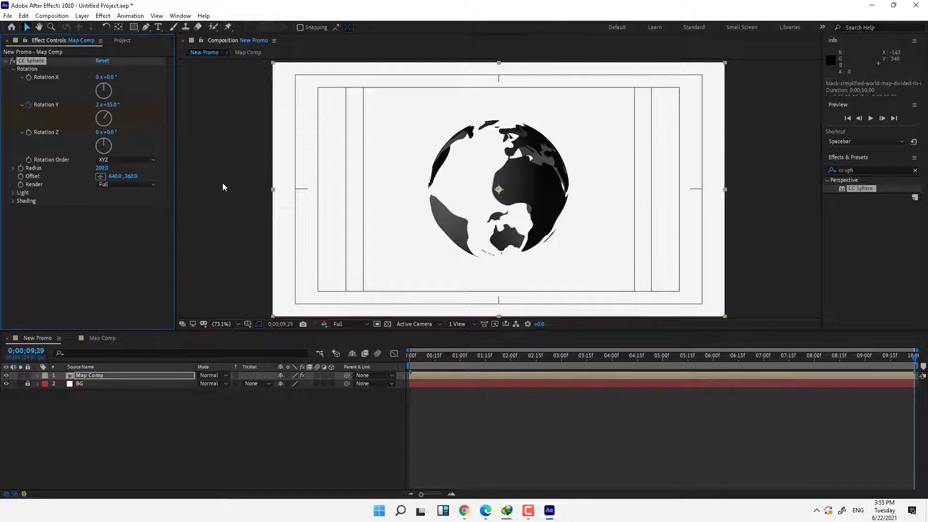
Step: Scrub the timeline from the start to check the globe's spin
click(414, 361)
key(space)
drag(447, 362, 379, 375)
Step: Preview the spinning globe and scrub through its rotation from start to end
click(870, 117)
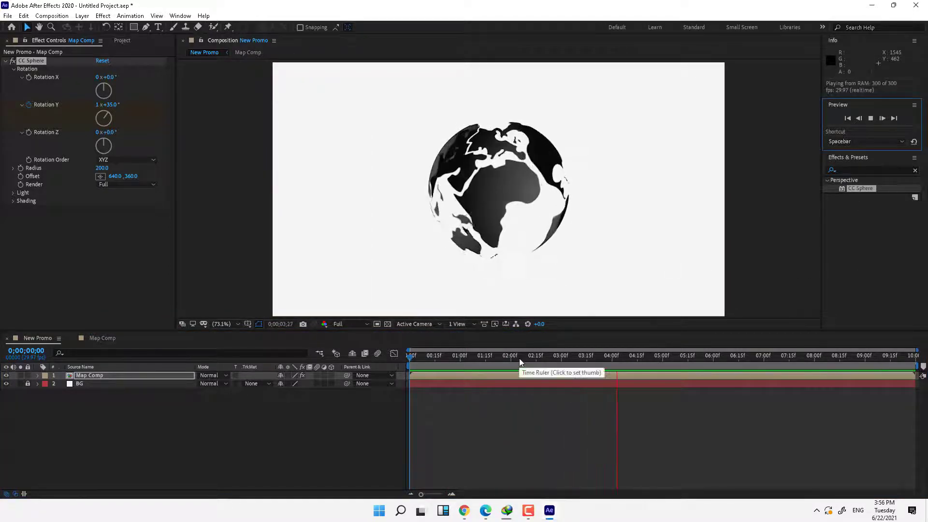
click(550, 357)
drag(643, 358, 764, 358)
key(Home)
key(End)
Step: Set the ending Rotation Y keyframe to 10 revolutions and preview the faster spin
click(96, 104)
text(10)
key(Return)
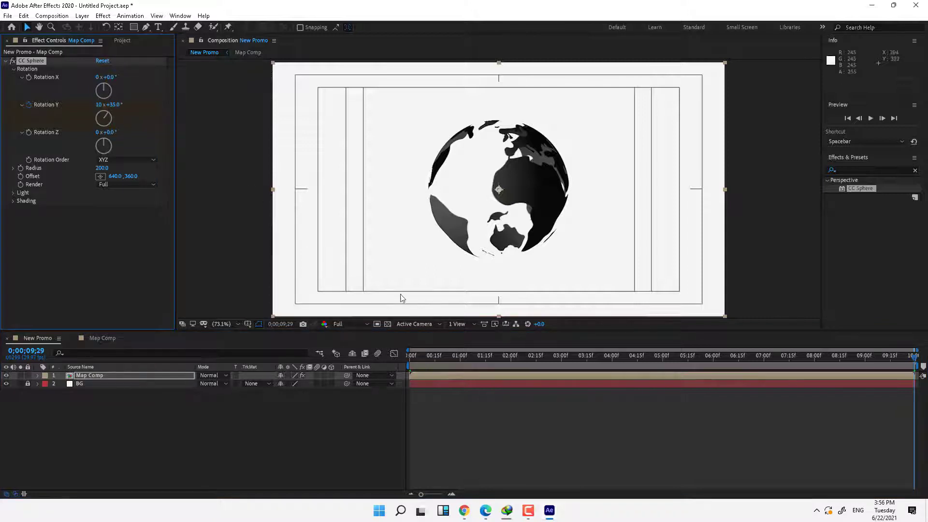
click(875, 119)
key(space)
Step: At the last frame, change the ending Rotation Y revolutions to 3
click(711, 366)
key(End)
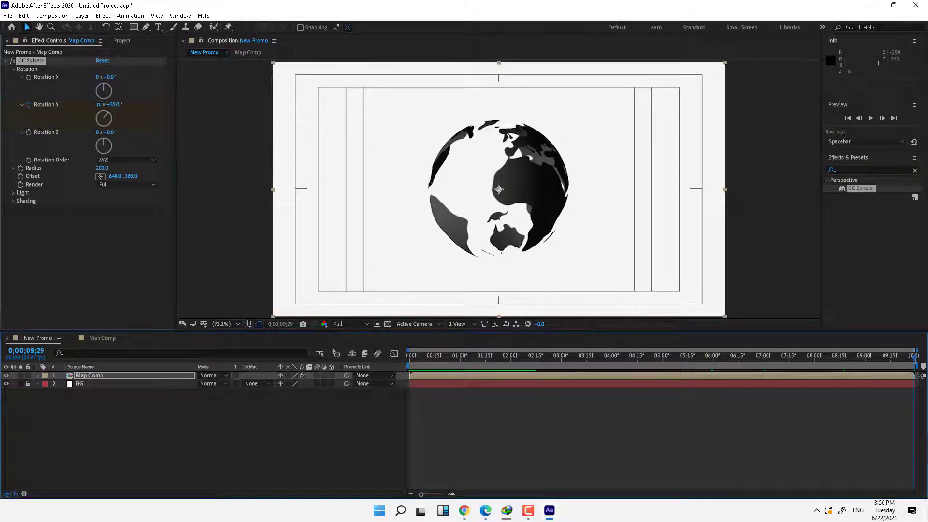
click(98, 104)
text(3)
key(Return)
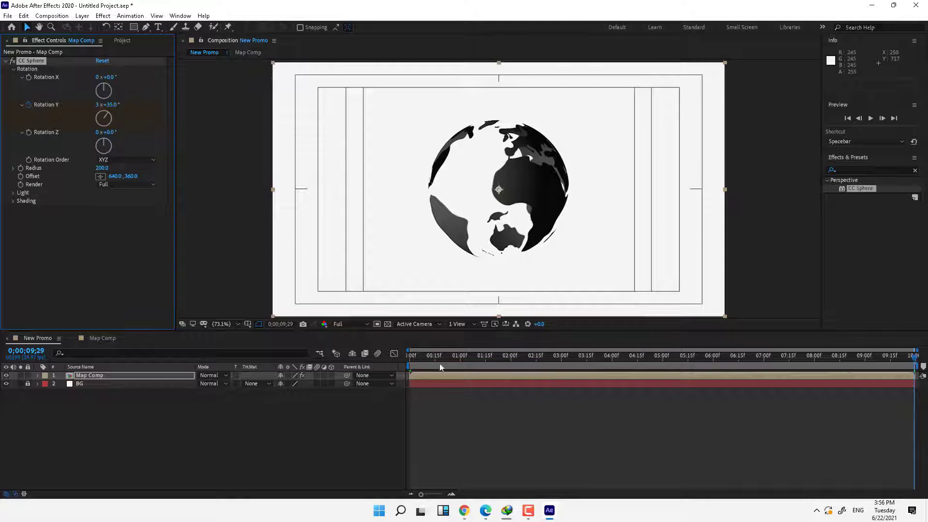
Step: Preview the three-revolution spin from the first frame, then deselect the globe layer
click(348, 367)
key(Home)
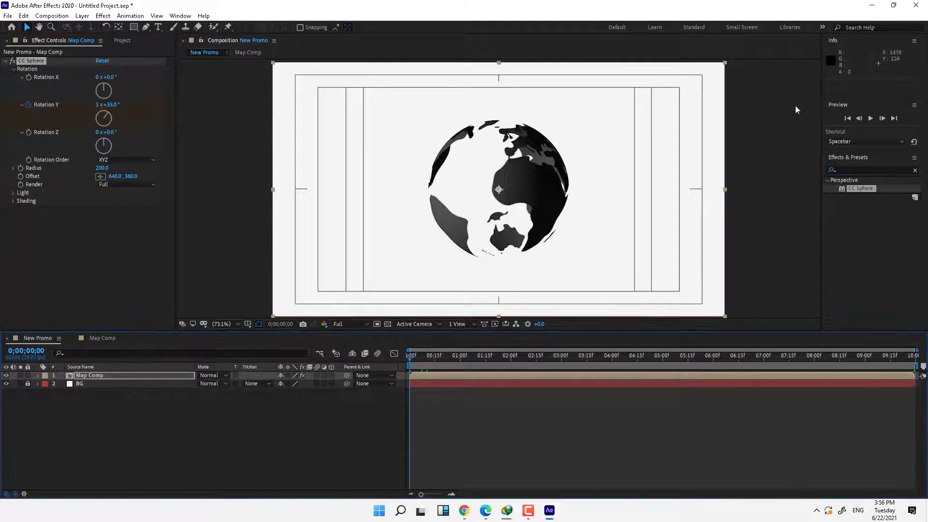
click(872, 118)
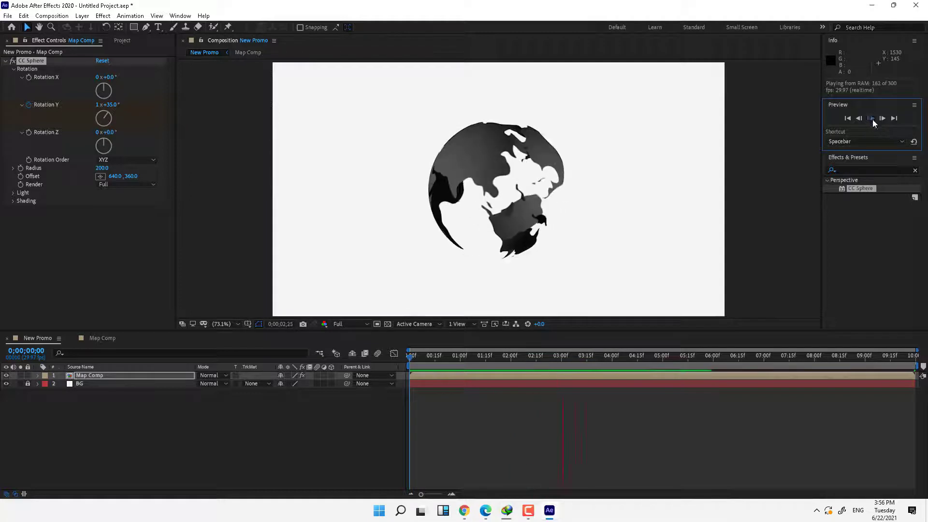
key(space)
drag(484, 363, 346, 380)
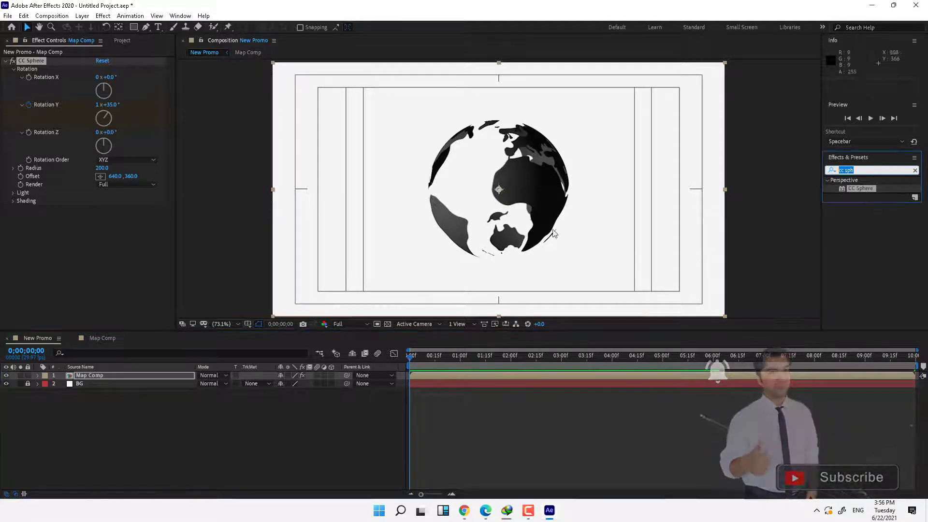
click(312, 452)
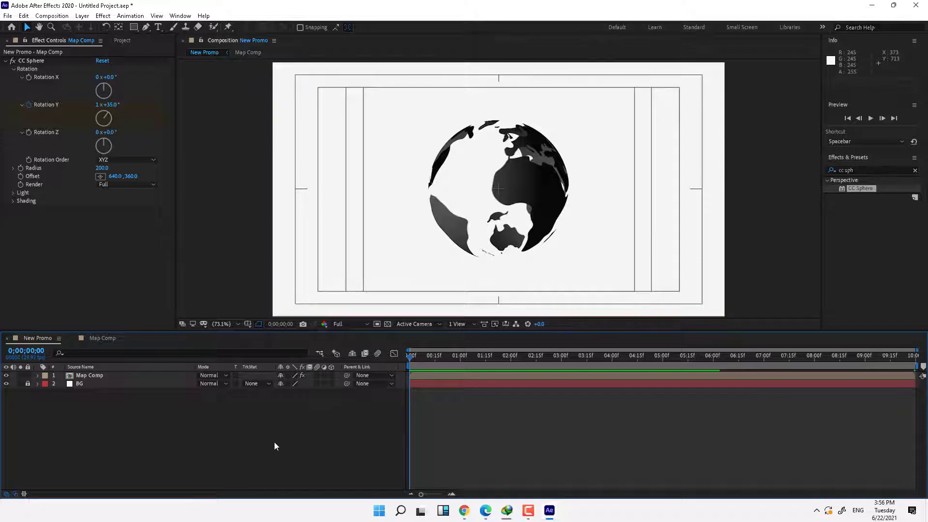
Step: Create a new deep red (AF1515) solid layer named Lines
right_click(265, 456)
mouse_move(290, 358)
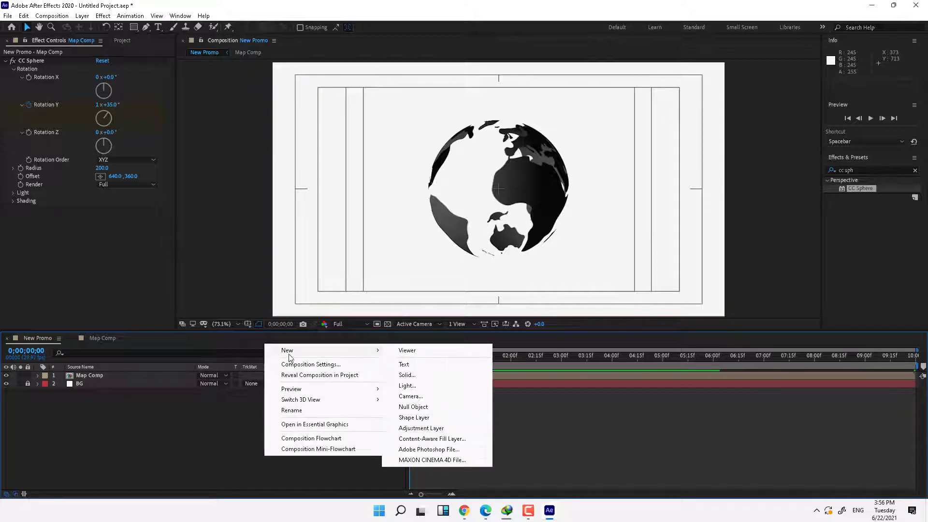
click(406, 375)
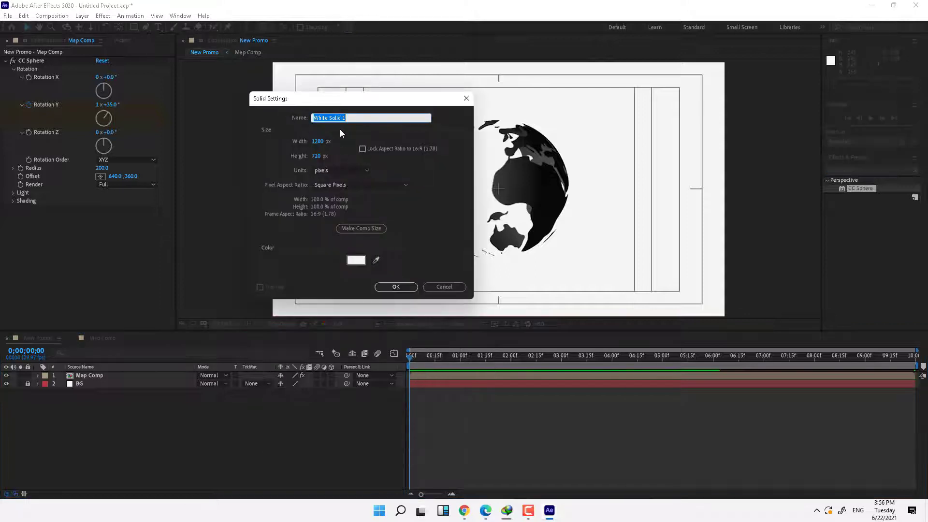
text(Lines)
click(355, 260)
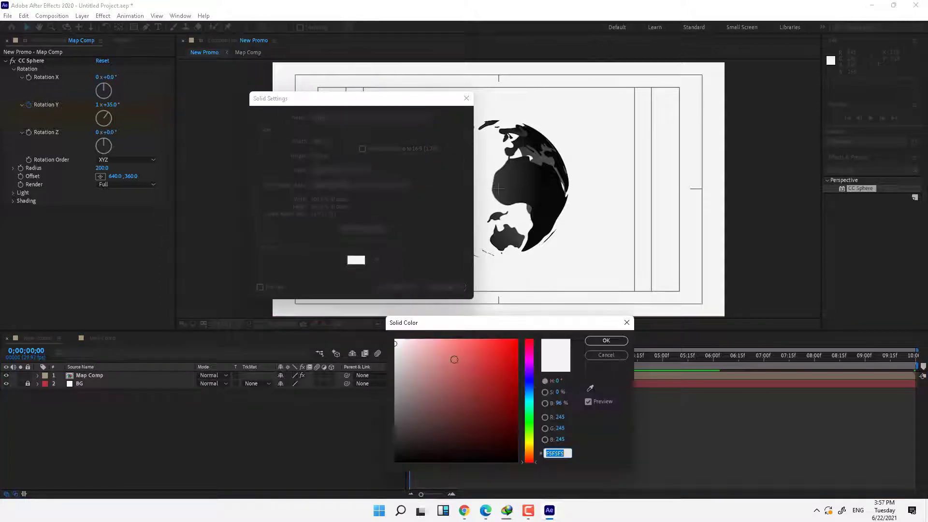
mouse_move(454, 362)
mouse_down()
mouse_move(464, 374)
mouse_move(503, 377)
mouse_up()
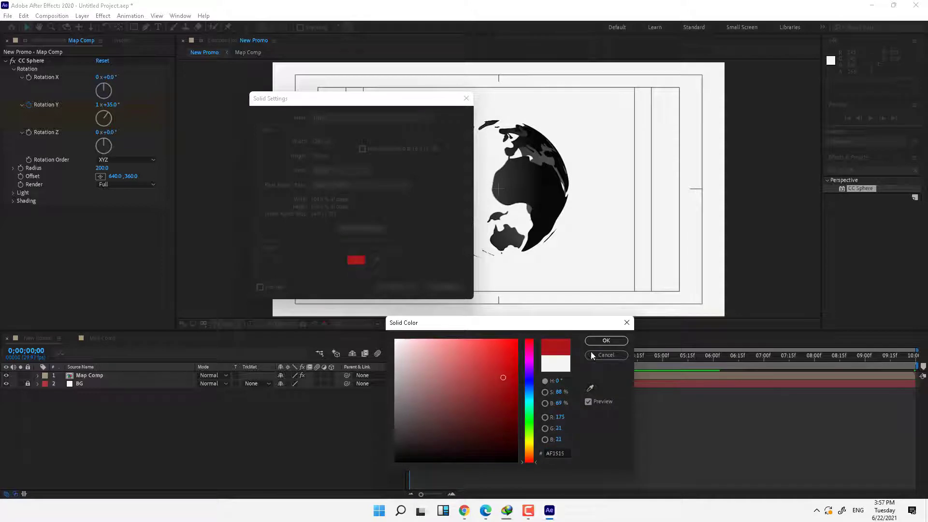
click(608, 341)
click(396, 288)
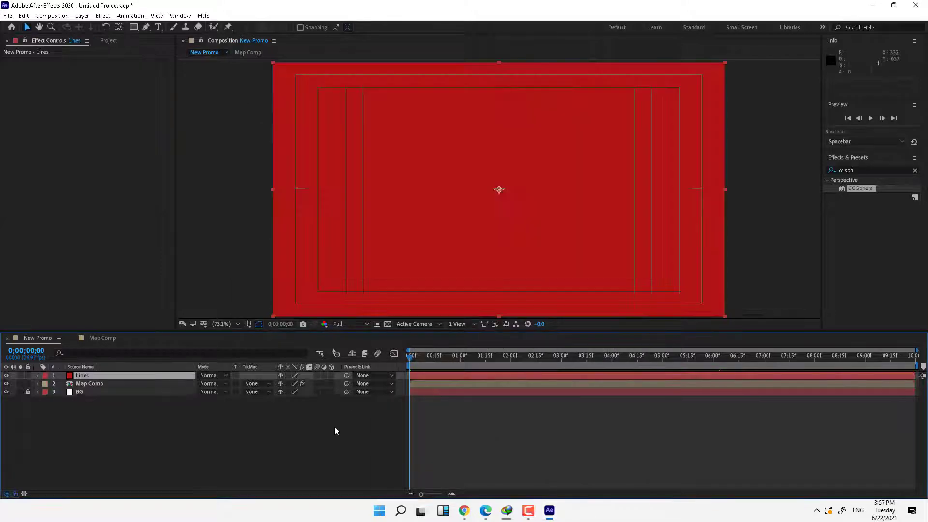
Step: Pre-compose the Lines layer into its own Lines composition
right_click(94, 375)
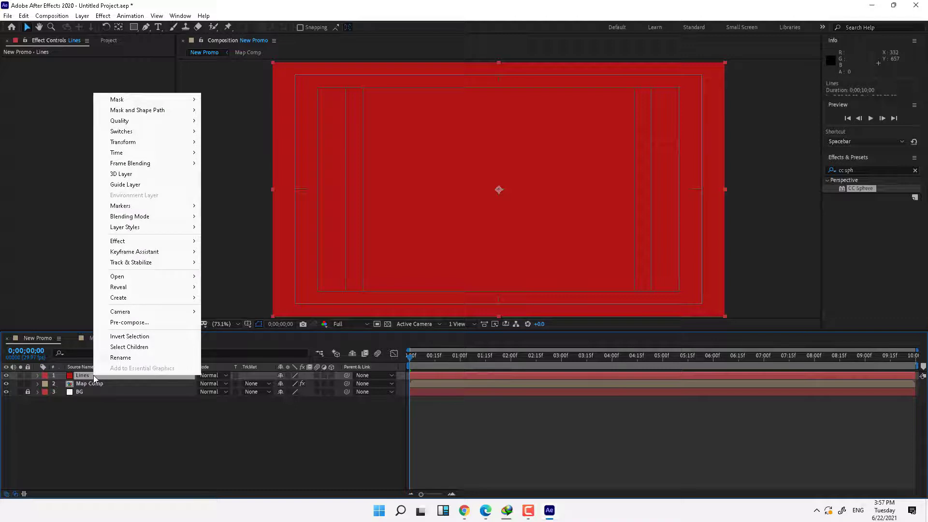
click(139, 324)
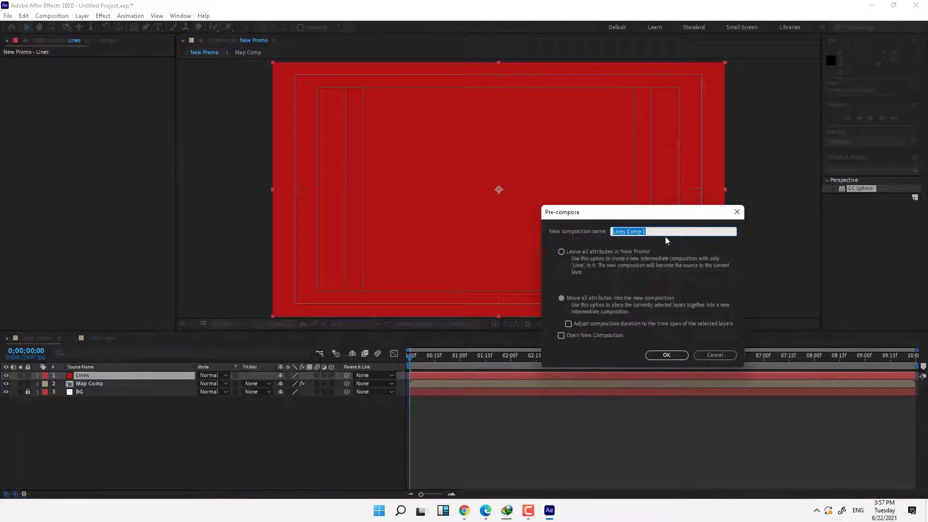
drag(665, 236, 632, 237)
click(666, 356)
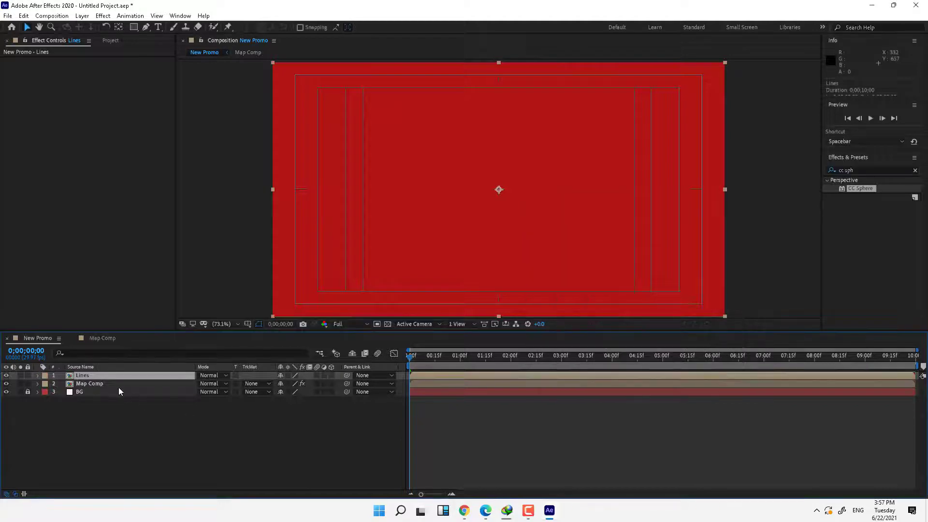
Step: Inside the Lines precomp, mask the red solid into five horizontal bars with rectangle masks
double_click(110, 376)
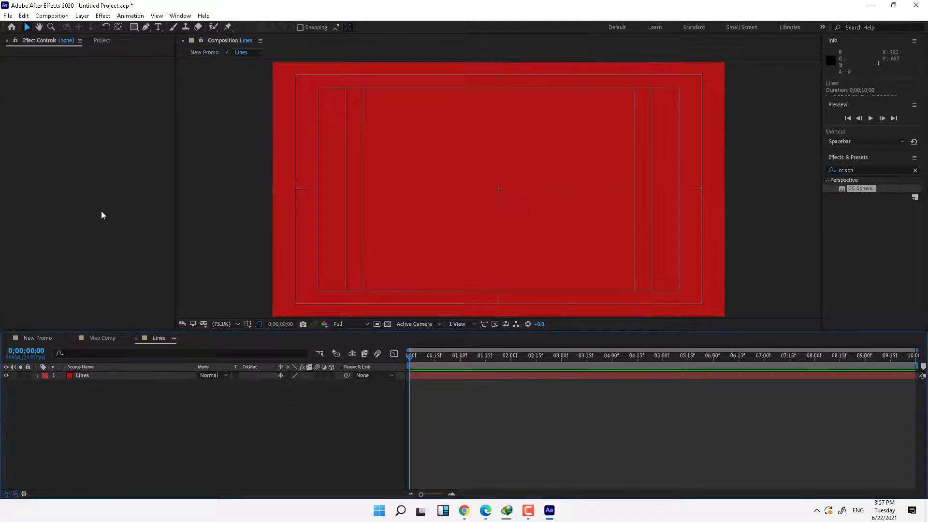
click(134, 28)
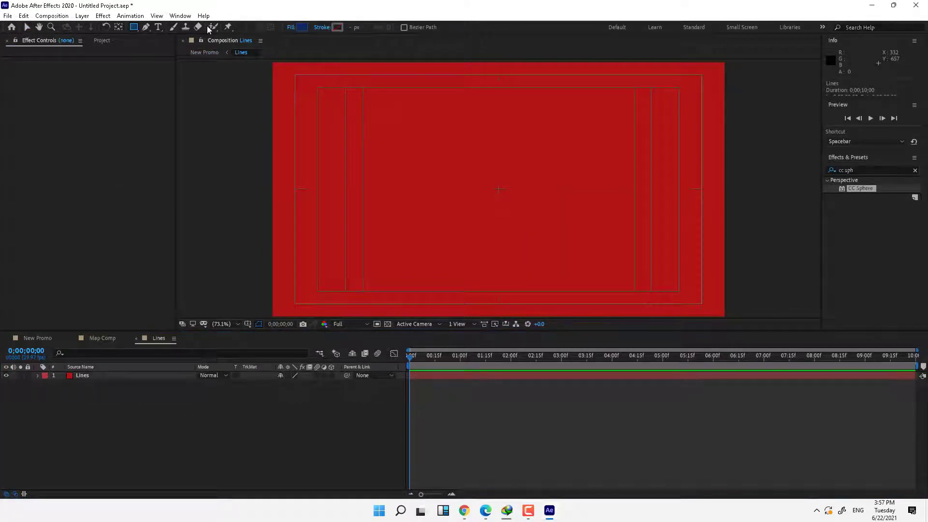
drag(268, 73, 746, 118)
key(ctrl+z)
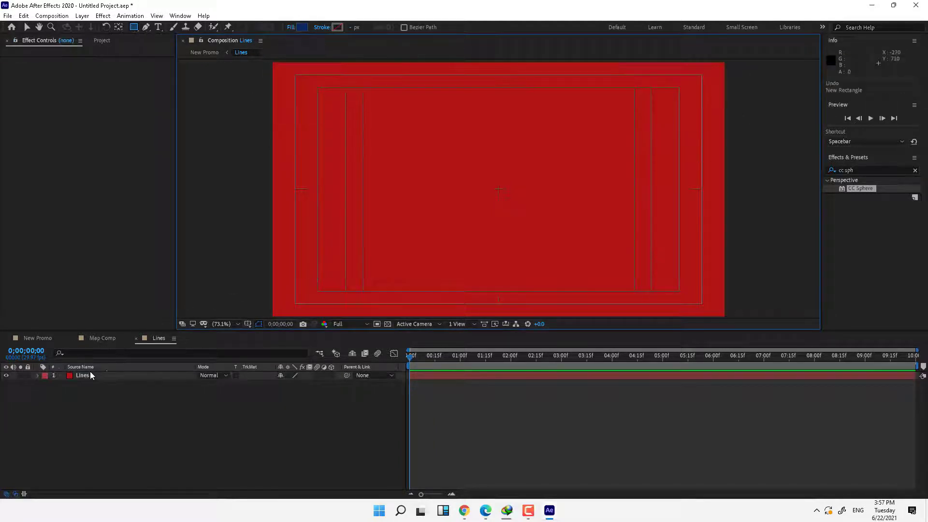
click(84, 375)
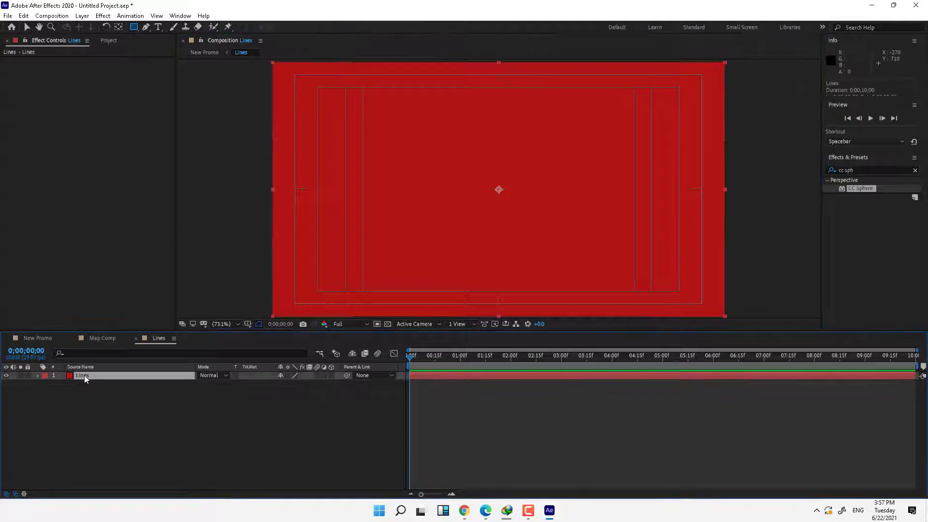
drag(268, 82, 270, 147)
drag(245, 197, 241, 263)
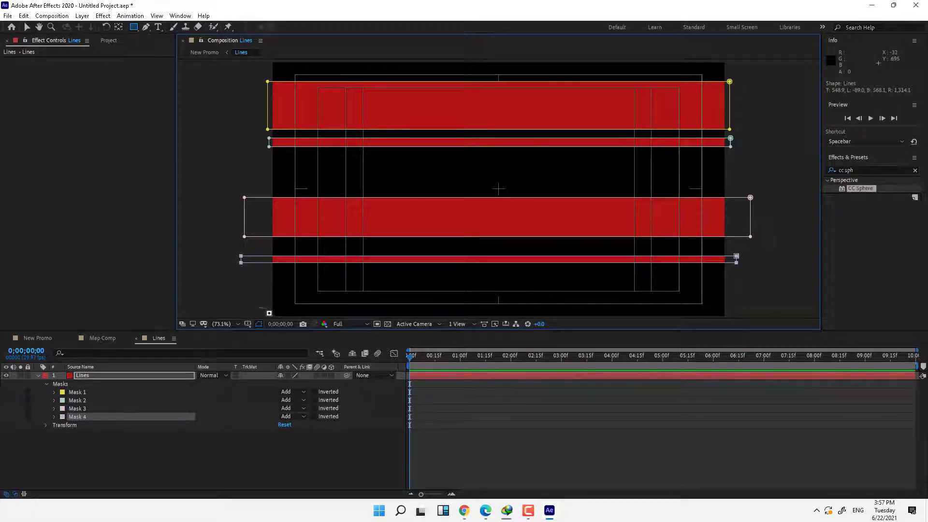
drag(261, 308, 740, 308)
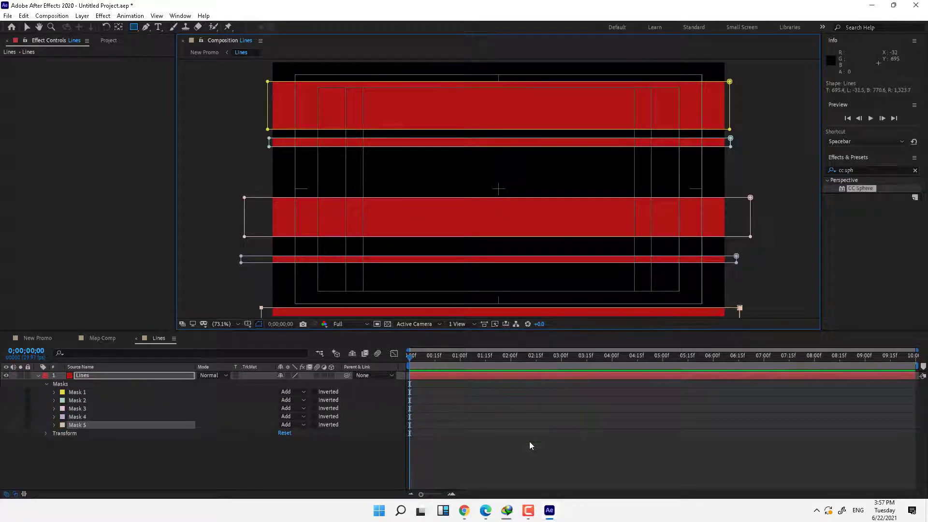
Step: Move the Lines layer's Position to 640, 1041.7 so the bars sit below the frame
click(107, 373)
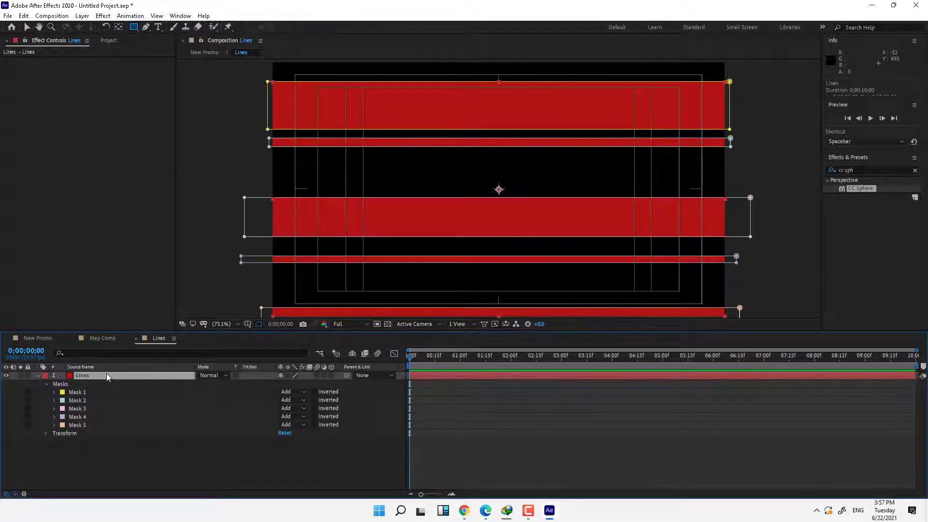
key(p)
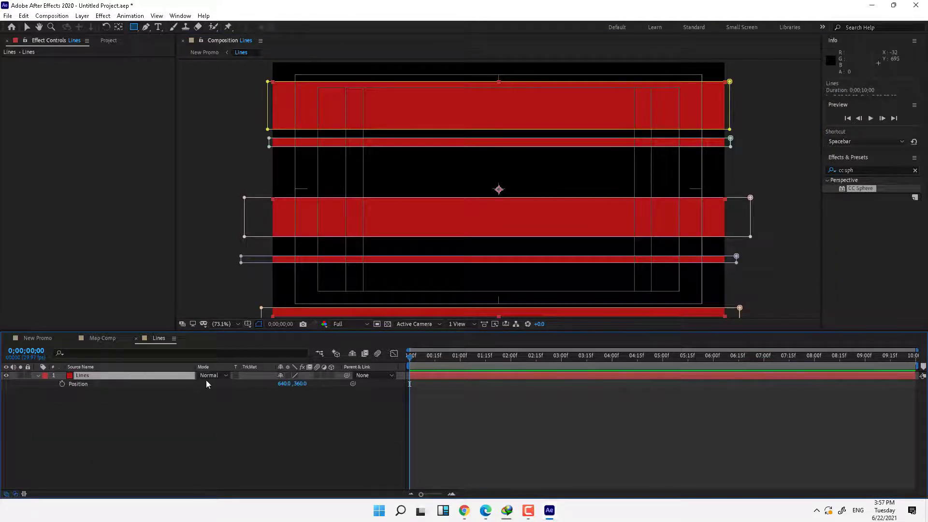
key(v)
drag(583, 141, 508, 444)
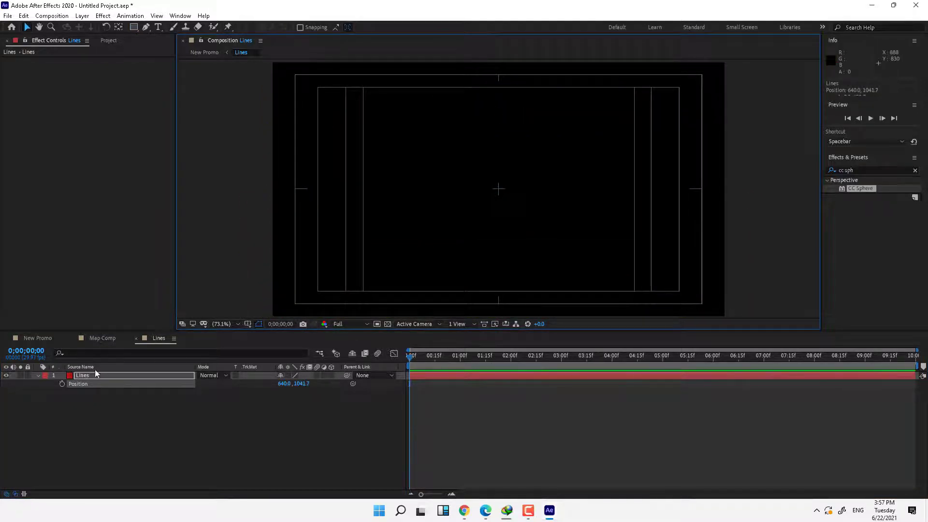
Step: Keyframe Lines Position from 640, 1041.7 at 0;00 to 640, -397 at the last frame
click(62, 384)
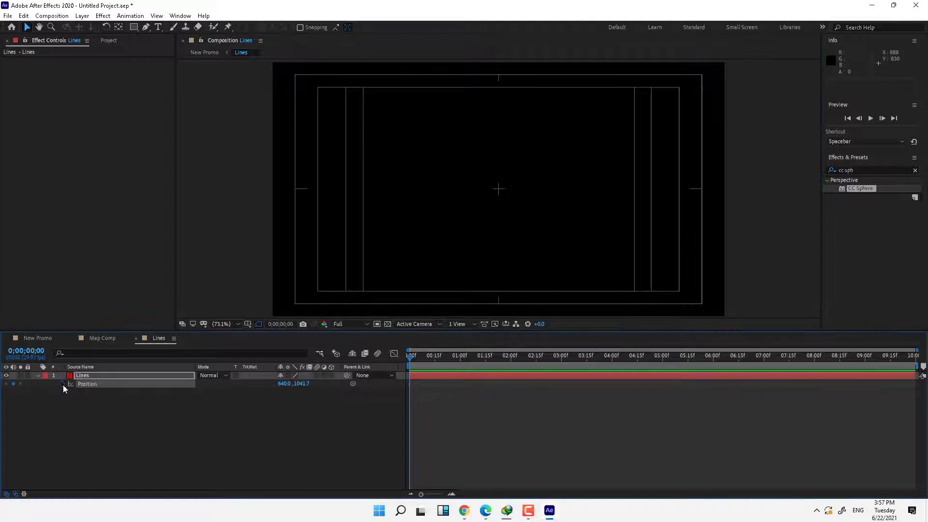
drag(465, 355, 916, 368)
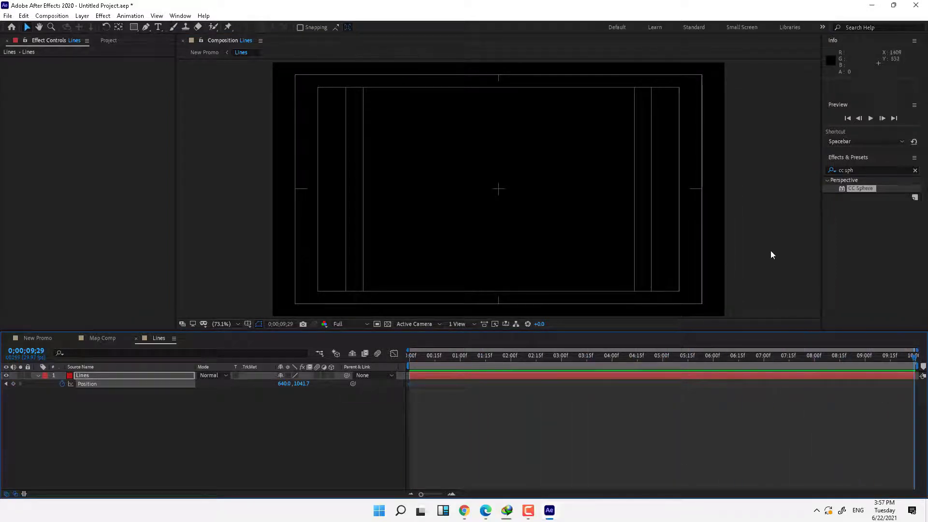
scroll(770, 256, down, 2)
drag(692, 311, 648, 26)
key(space)
drag(616, 174, 612, 249)
drag(595, 205, 574, 120)
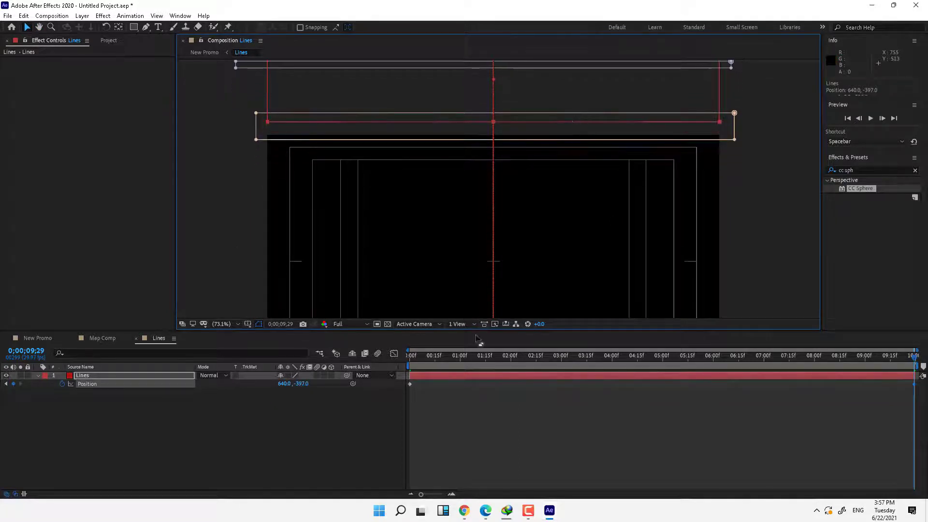
drag(433, 356, 636, 399)
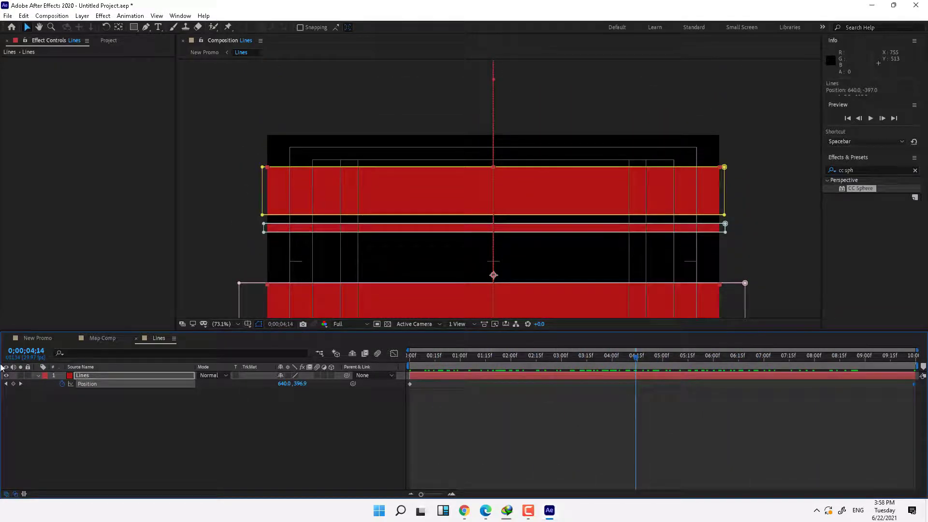
Step: In New Promo, apply CC Sphere to Lines, scale it to 109.8%, and render Outside
click(30, 337)
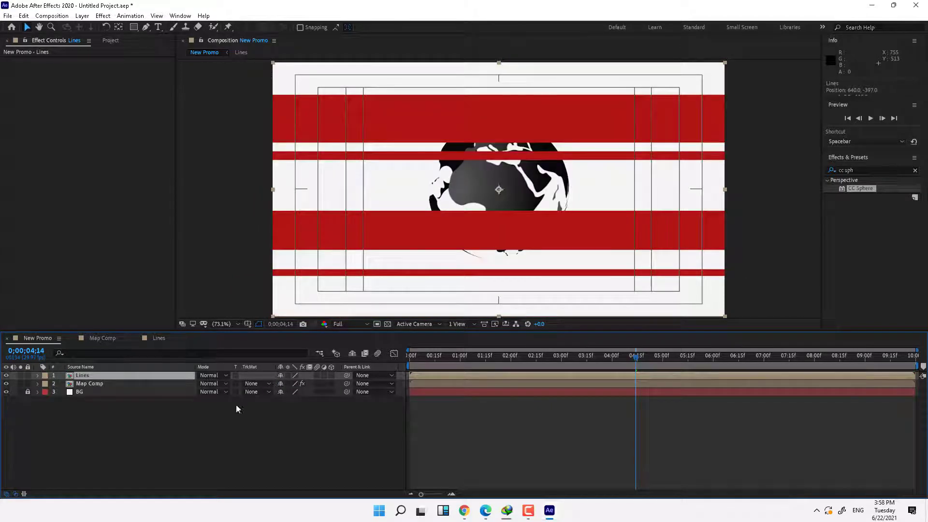
drag(871, 189, 488, 208)
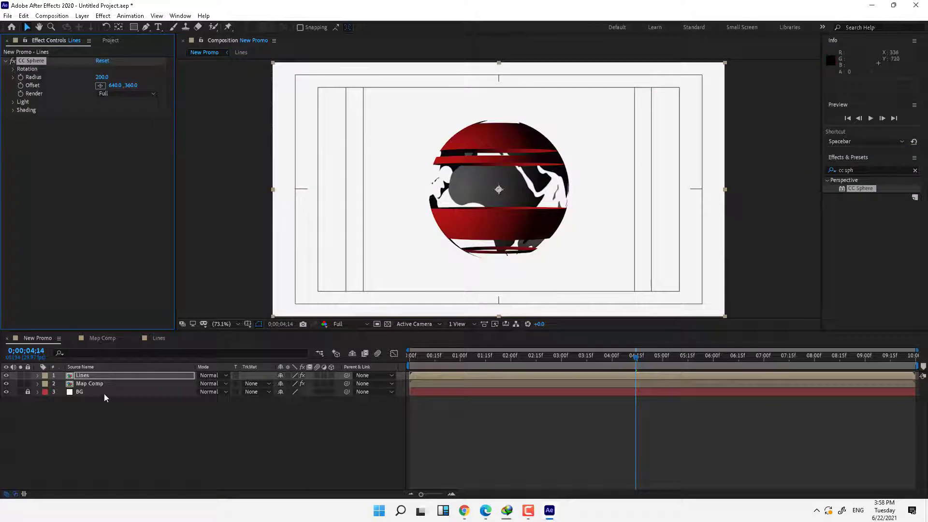
click(86, 375)
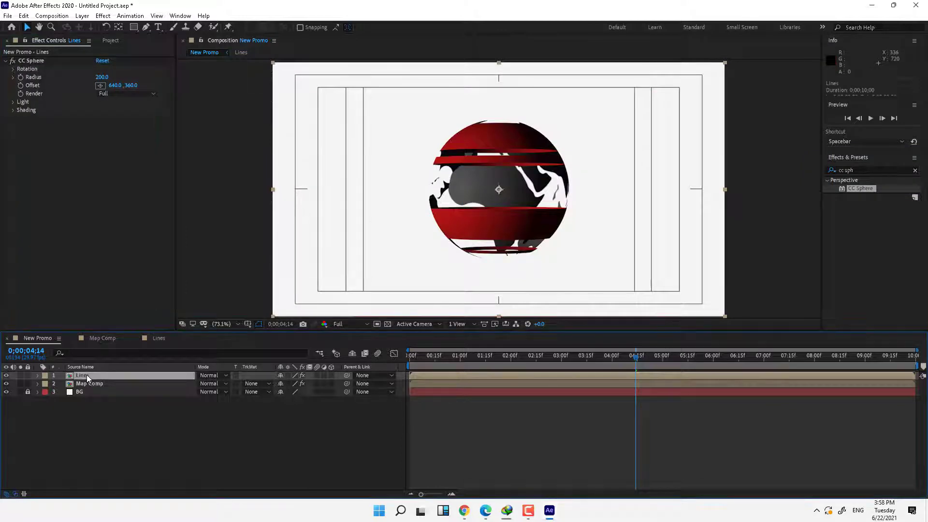
key(s)
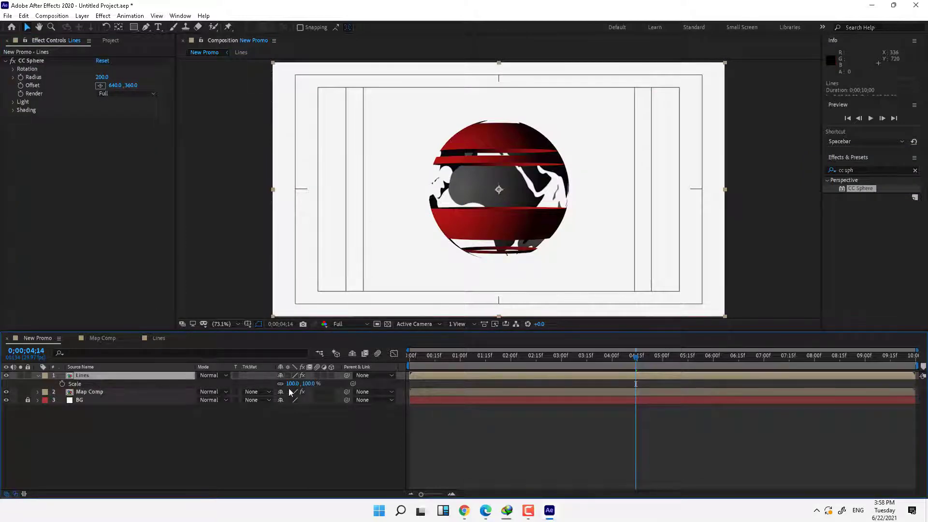
drag(308, 383, 348, 383)
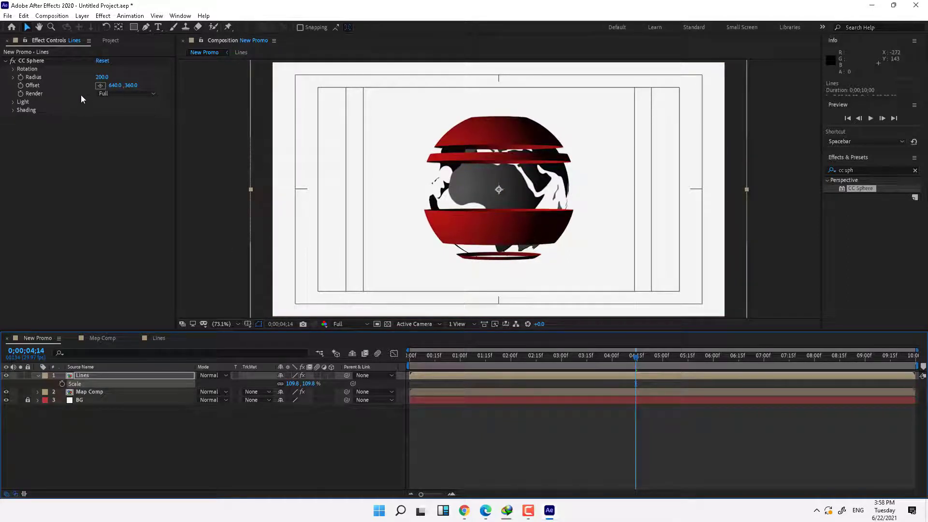
click(118, 95)
click(120, 117)
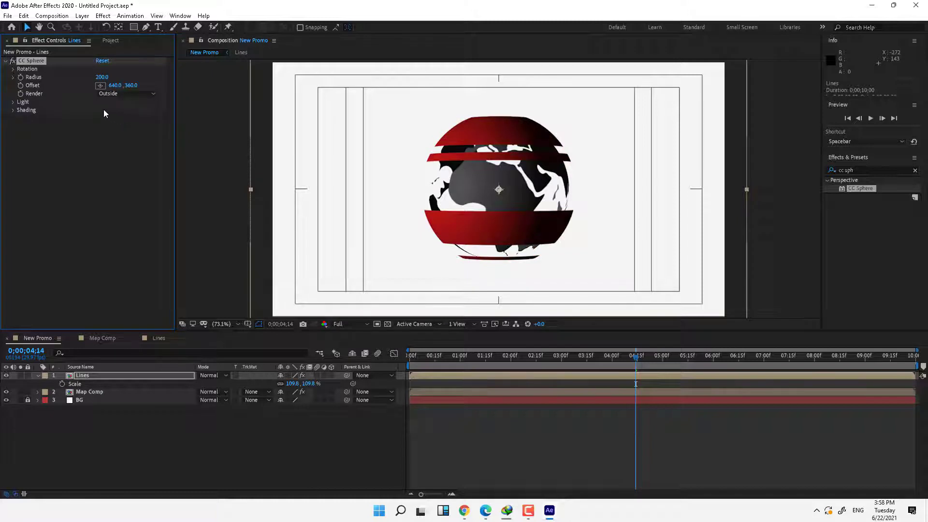
Step: Tilt the CC Sphere to 15° Rotation Z and preview the globe animation
click(94, 376)
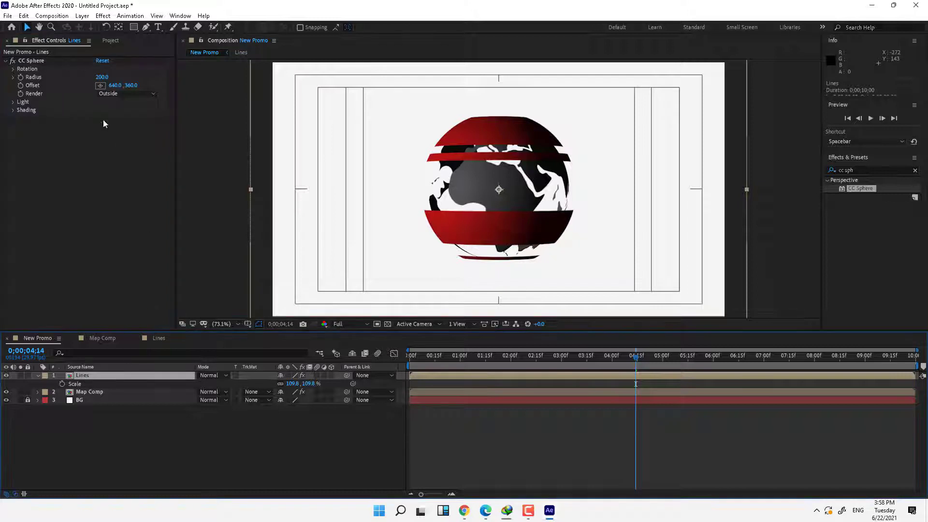
click(12, 69)
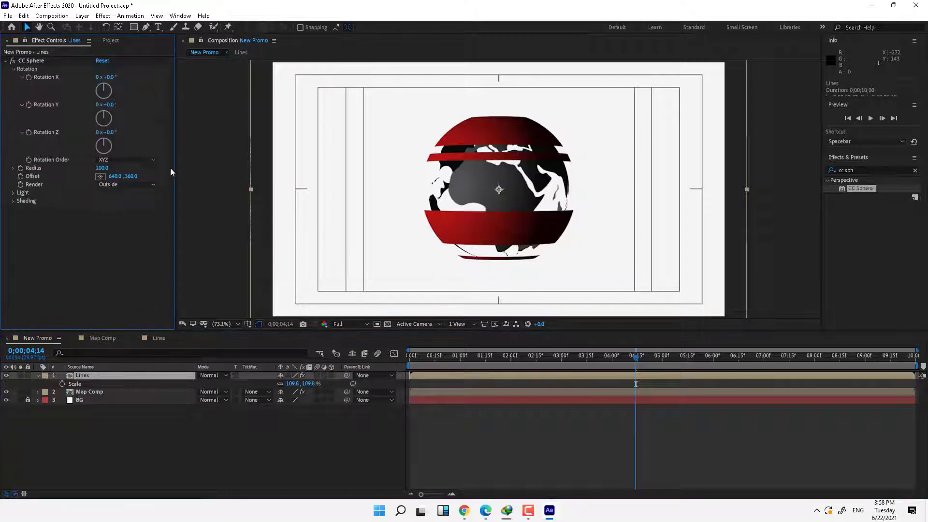
drag(114, 80, 116, 80)
key(ctrl+z)
drag(111, 134, 195, 137)
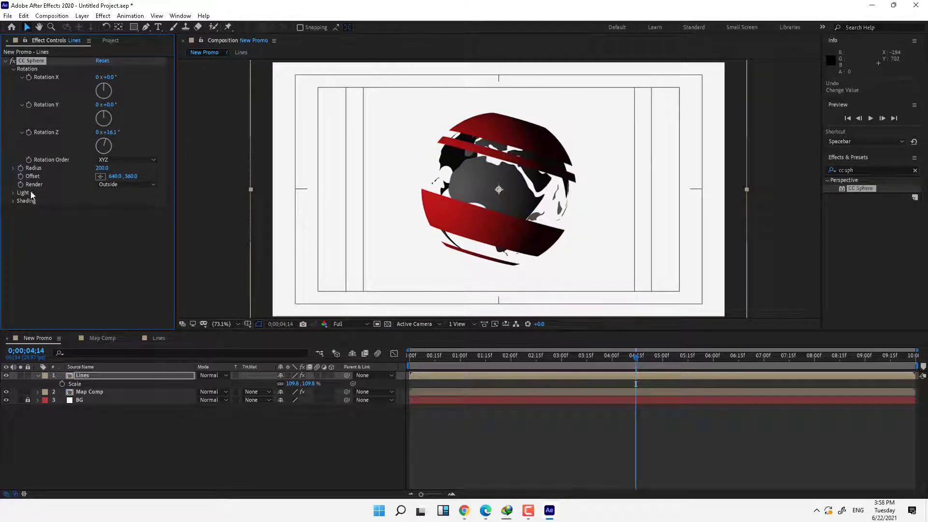
text(15)
key(Return)
drag(422, 357, 783, 401)
drag(691, 408, 610, 387)
Step: In the Lines comp, duplicate the Lines layer and reveal Position on both copies
click(155, 339)
click(120, 369)
click(124, 375)
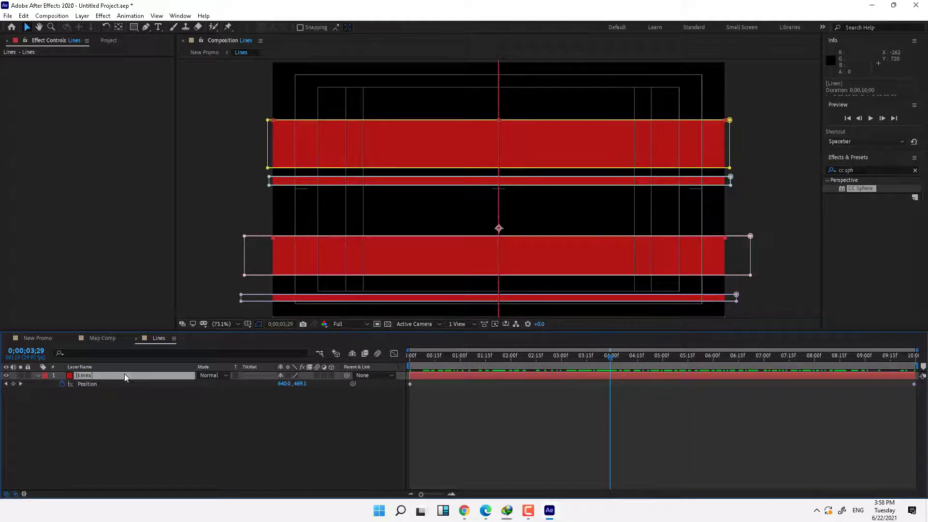
key(ctrl+d)
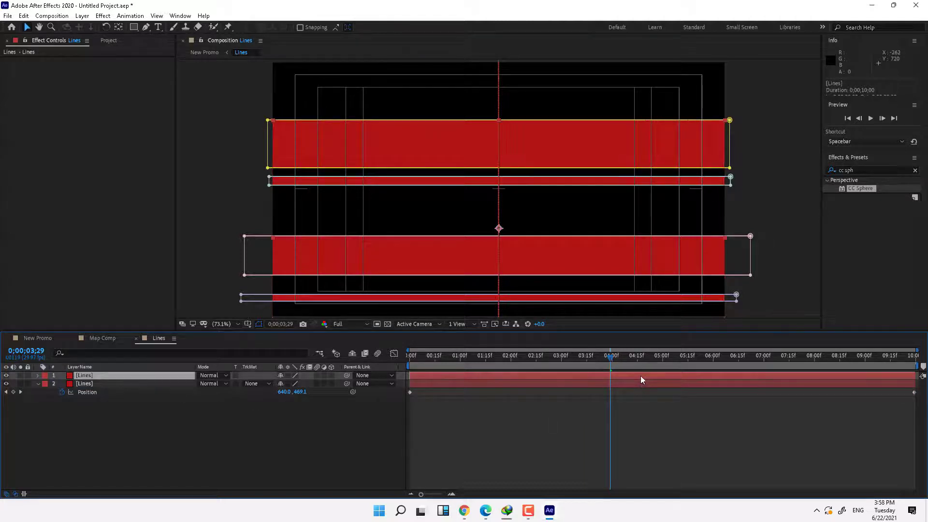
click(200, 422)
key(p)
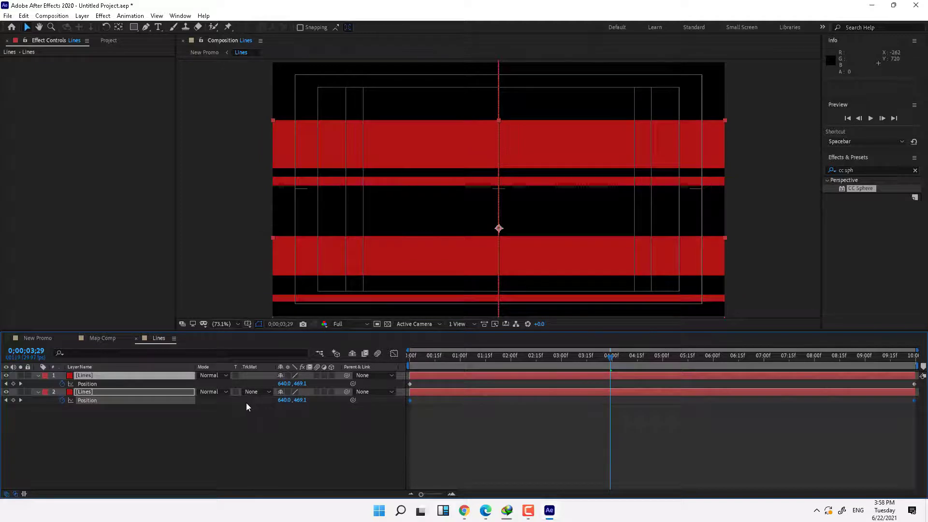
Step: Stagger the copies' Position keyframes so the second wave of bars rises later
click(885, 465)
drag(914, 384, 655, 393)
drag(410, 401, 665, 406)
drag(513, 357, 623, 385)
drag(695, 393, 587, 399)
drag(487, 366, 796, 384)
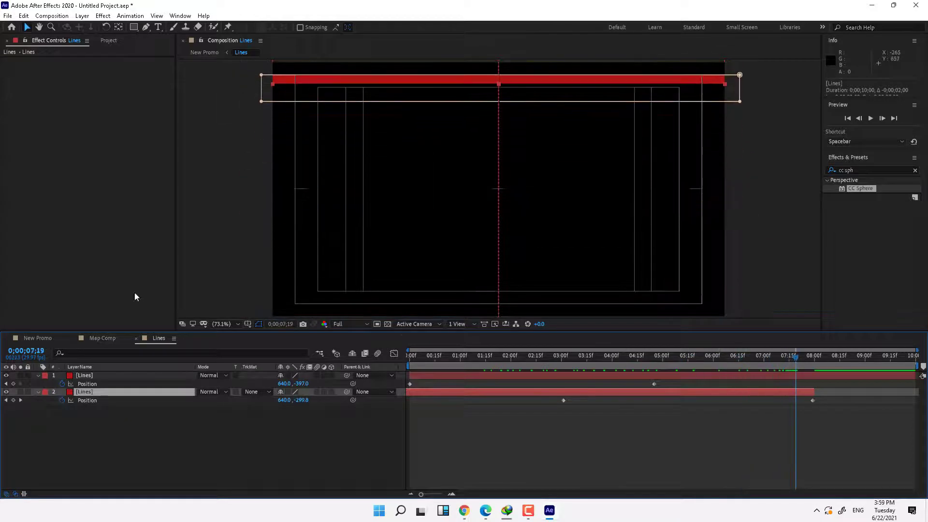
Step: Shift the second copy later, extend it to the timeline end, and preview in New Promo
click(32, 338)
drag(431, 352, 850, 385)
click(160, 338)
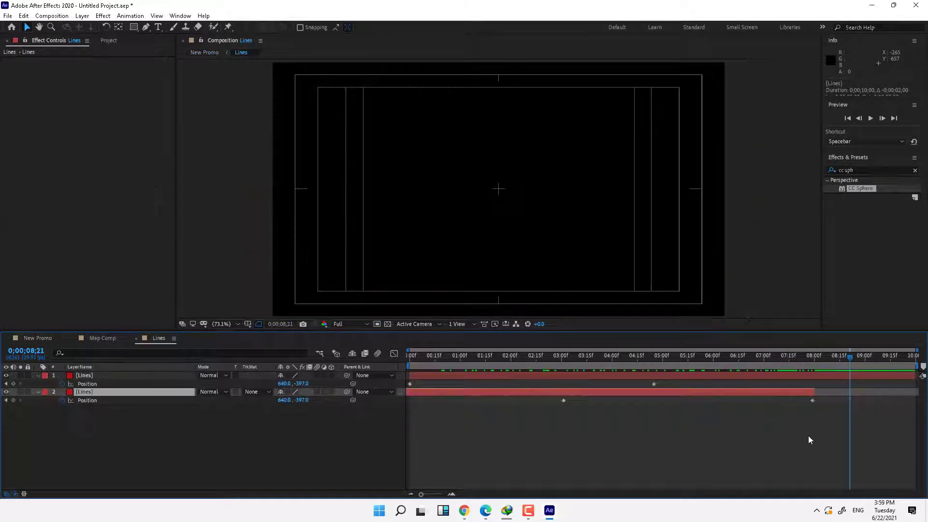
drag(802, 394, 912, 401)
drag(856, 391, 918, 392)
click(97, 338)
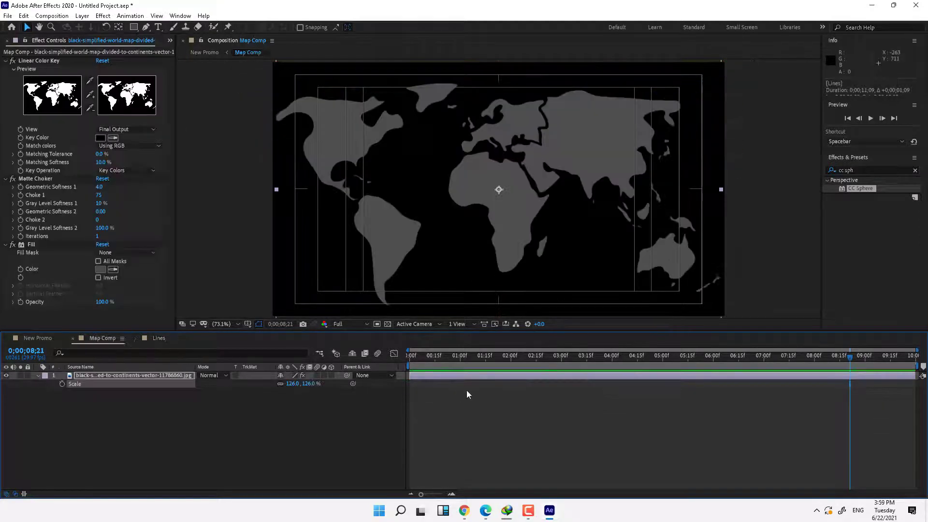
click(38, 338)
drag(439, 356, 770, 420)
Step: Pre-compose the Map Comp and Lines layers into a News Glob composition
click(93, 394)
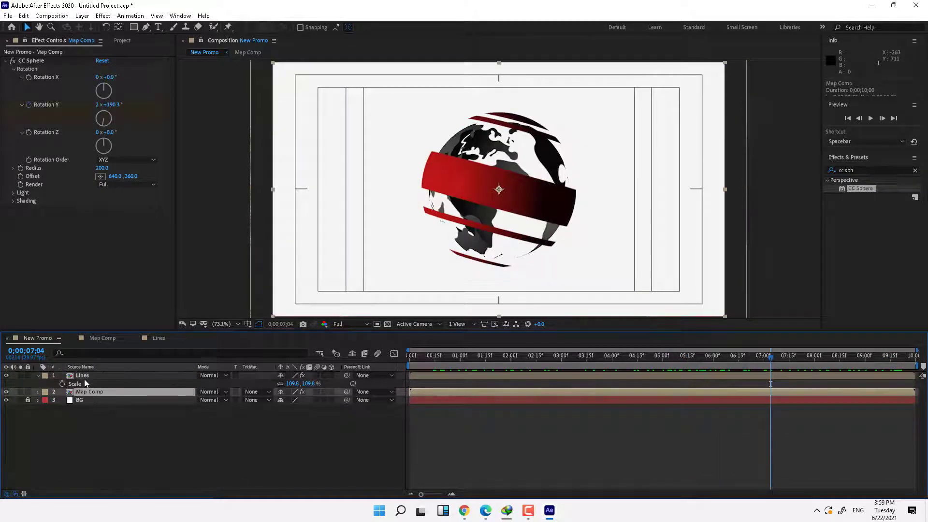
ctrl+click(86, 378)
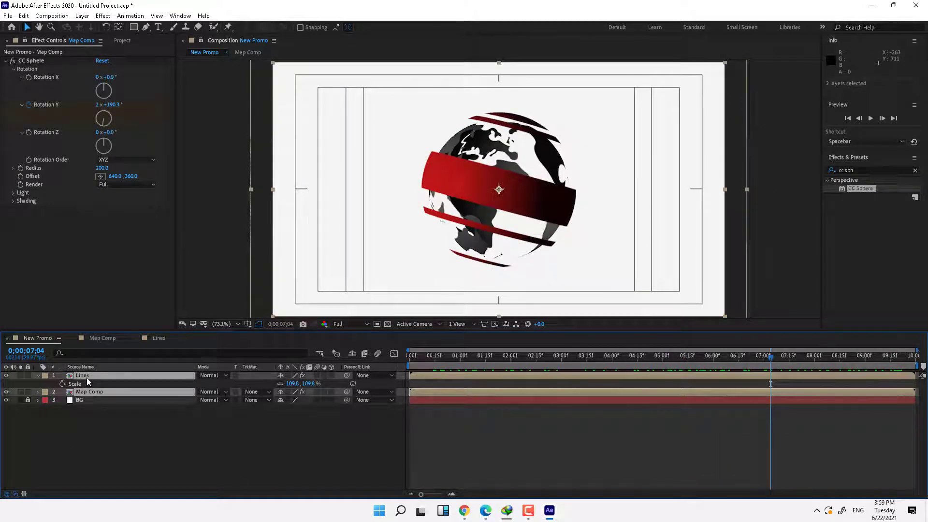
right_click(84, 373)
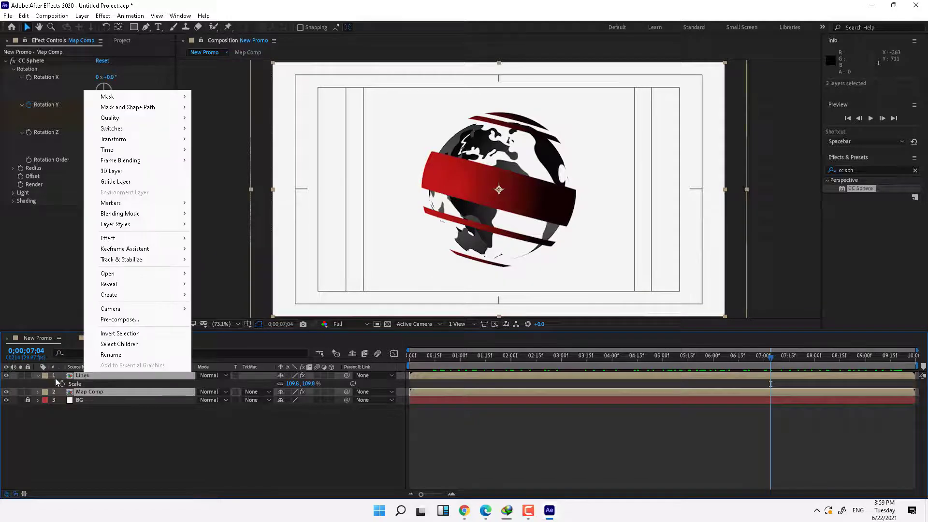
click(121, 319)
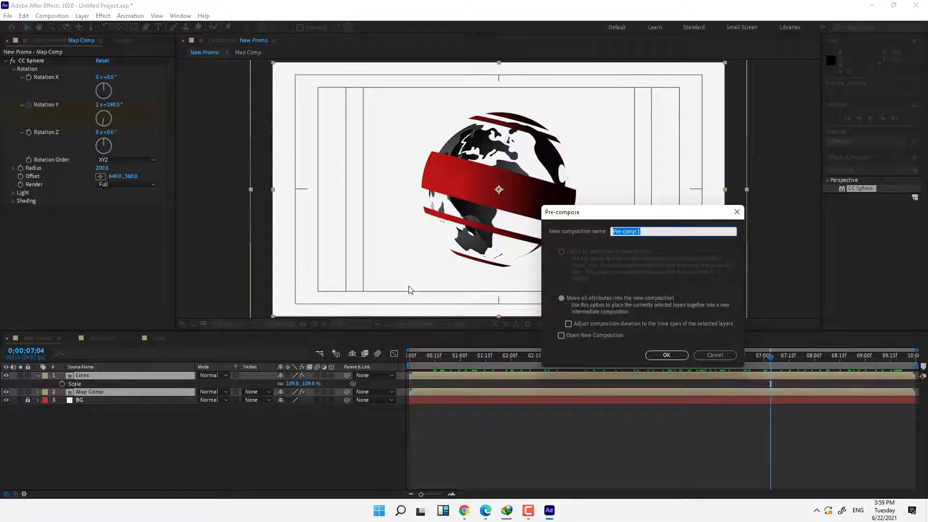
text(News Glob)
key(Return)
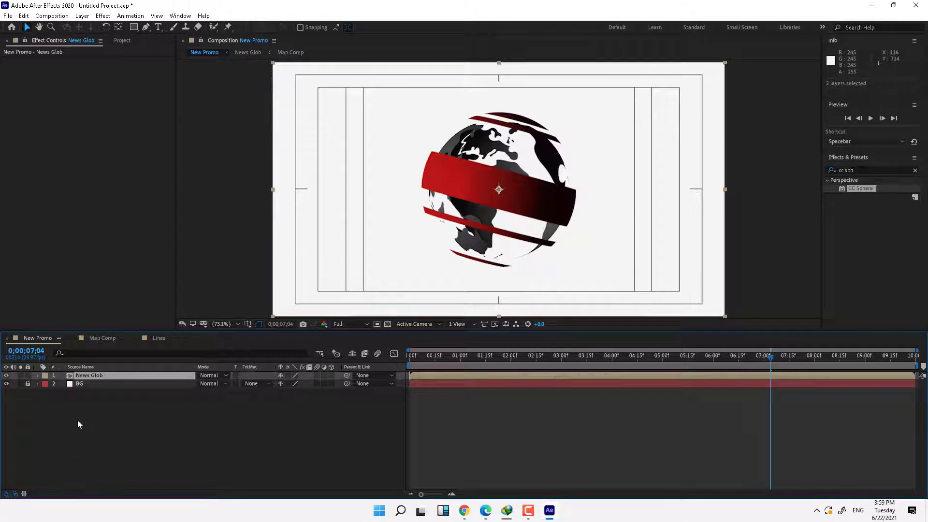
Step: Duplicate News Glob, scale the lower copy to 209%, and move it toward the lower left
key(ctrl+d)
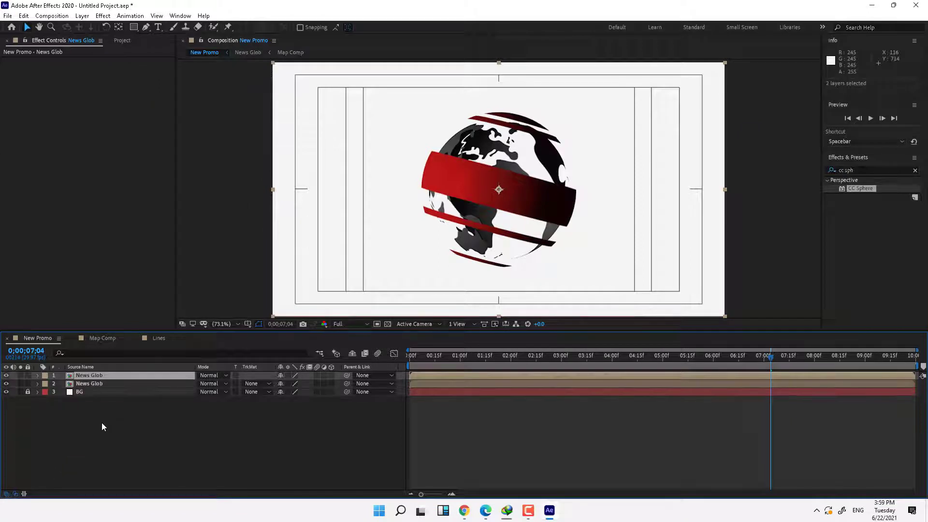
click(105, 385)
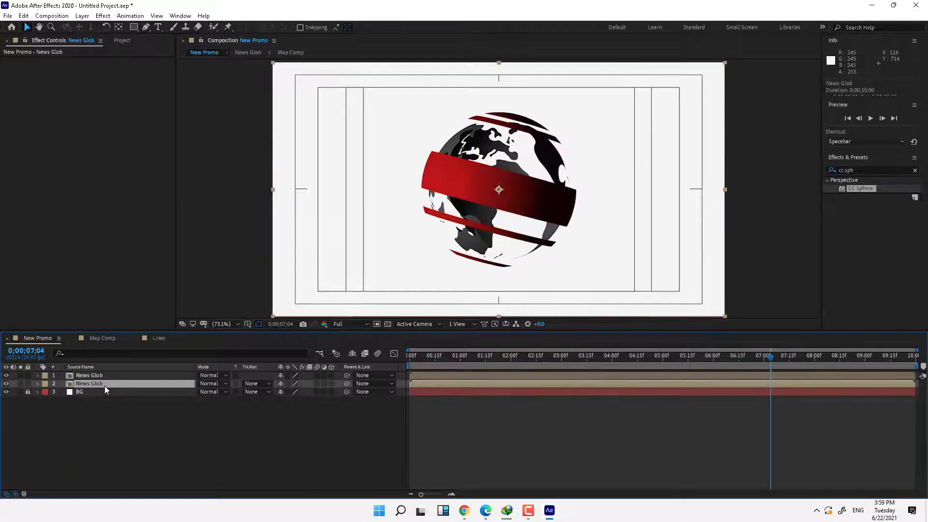
key(s)
drag(309, 391, 402, 333)
drag(385, 165, 227, 212)
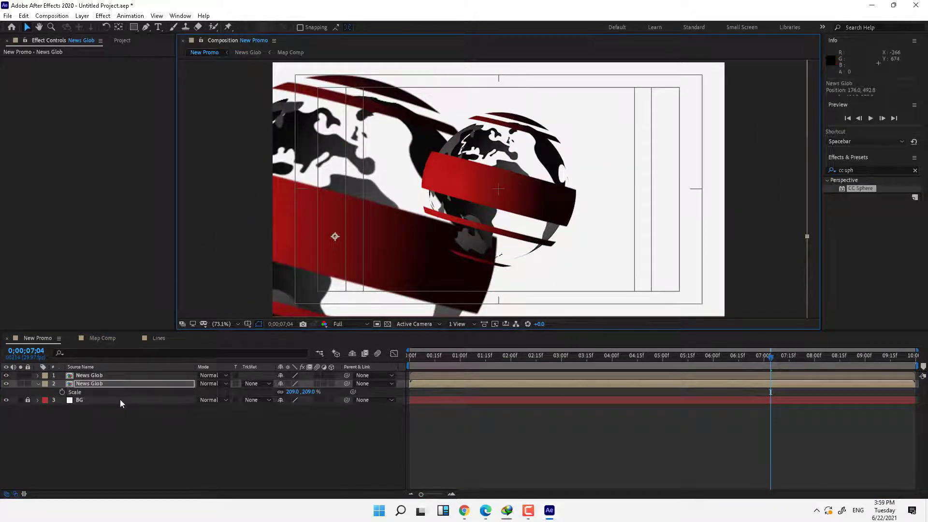
Step: Fade the enlarged News Glob copy to 10% opacity and scrub later in the animation
key(t)
drag(283, 392, 248, 401)
click(271, 450)
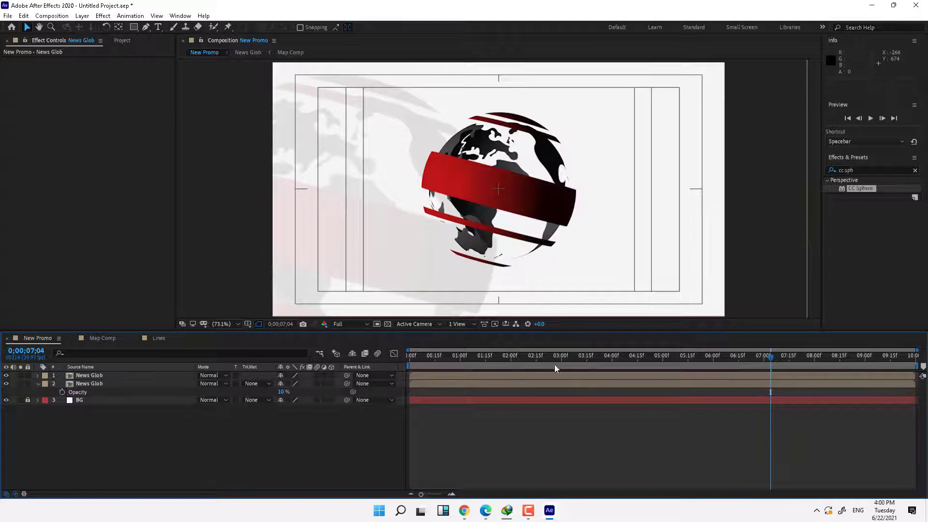
drag(448, 359, 476, 393)
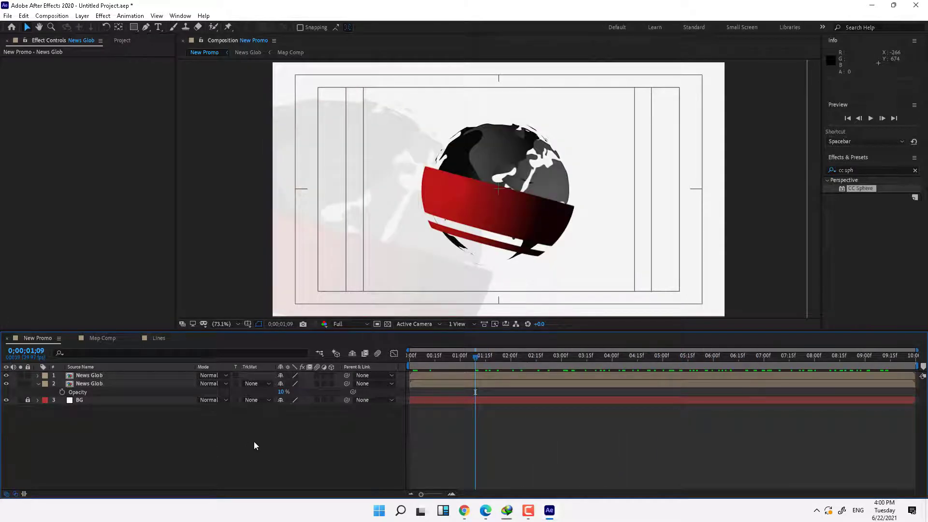
Step: Create a BBC Logo composition containing a red solid named BG
key(ctrl+n)
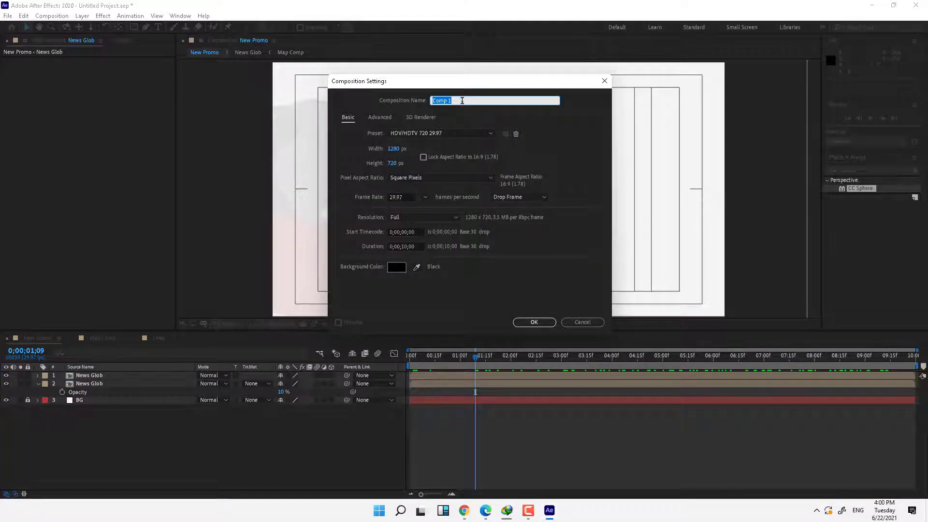
text(BBC KLogo)
click(534, 323)
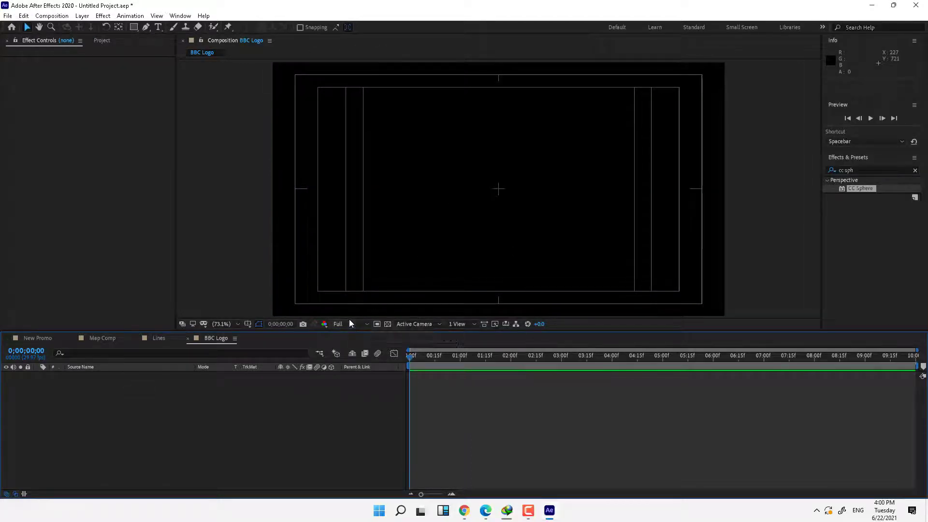
key(ctrl+y)
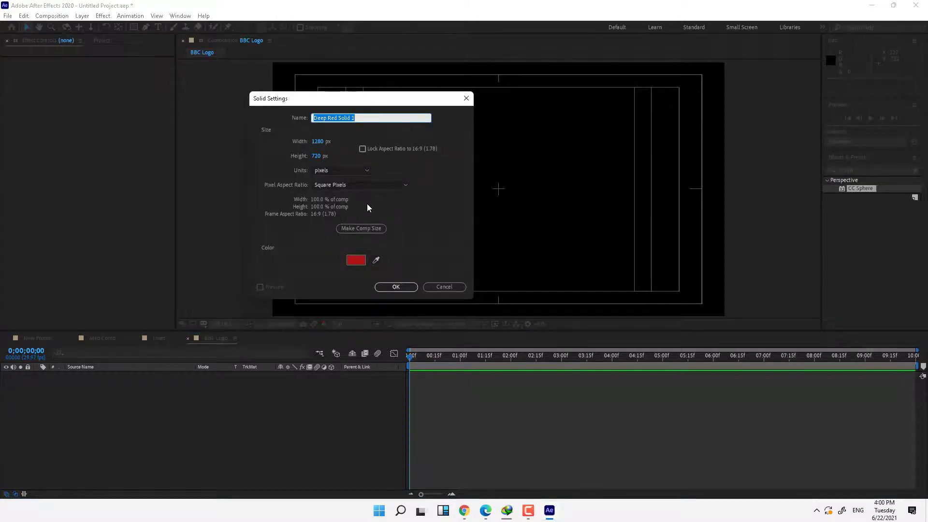
text(BG)
key(Return)
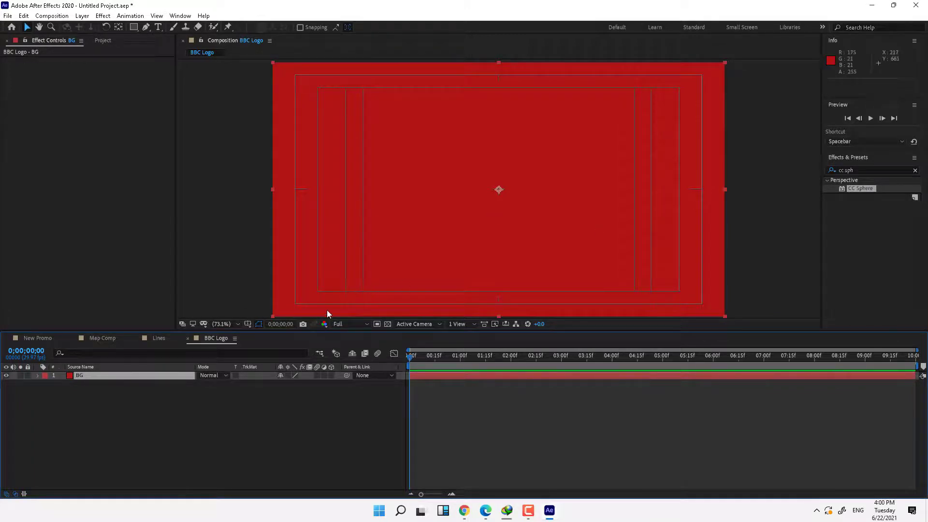
Step: Duplicate BG as a white solid BG 2 and move it up to cover the top half
key(ctrl+d)
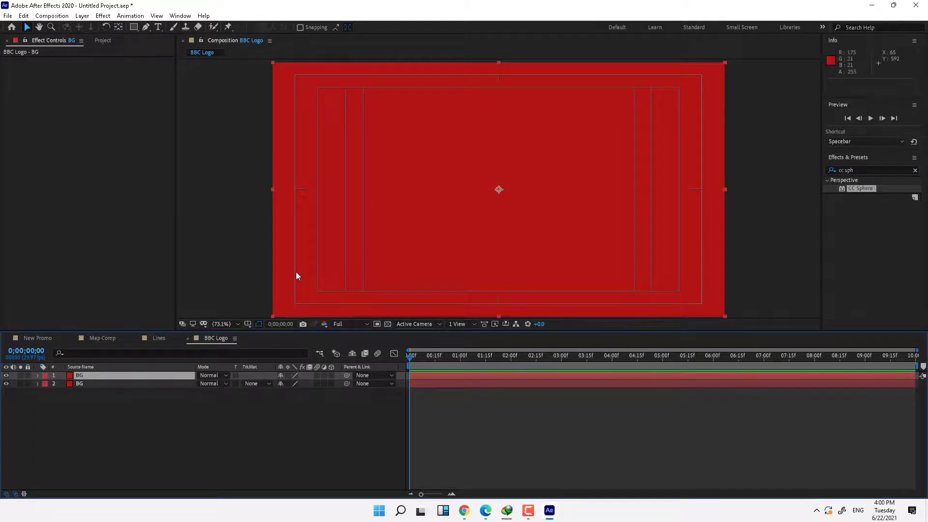
key(ctrl+shift+y)
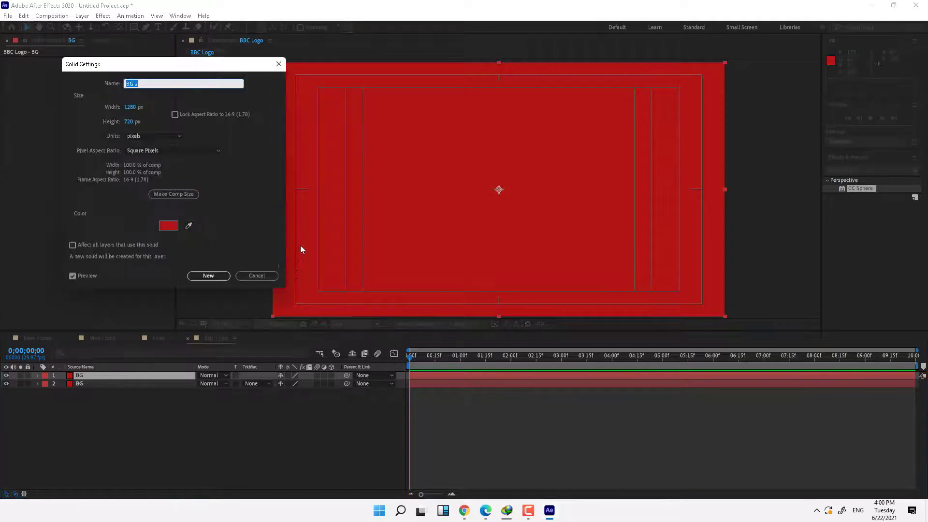
click(199, 240)
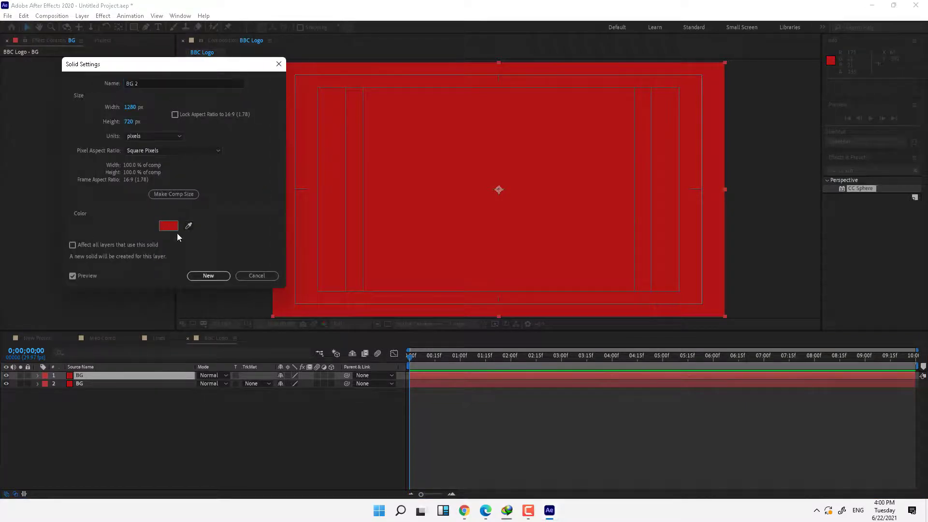
click(169, 226)
click(414, 366)
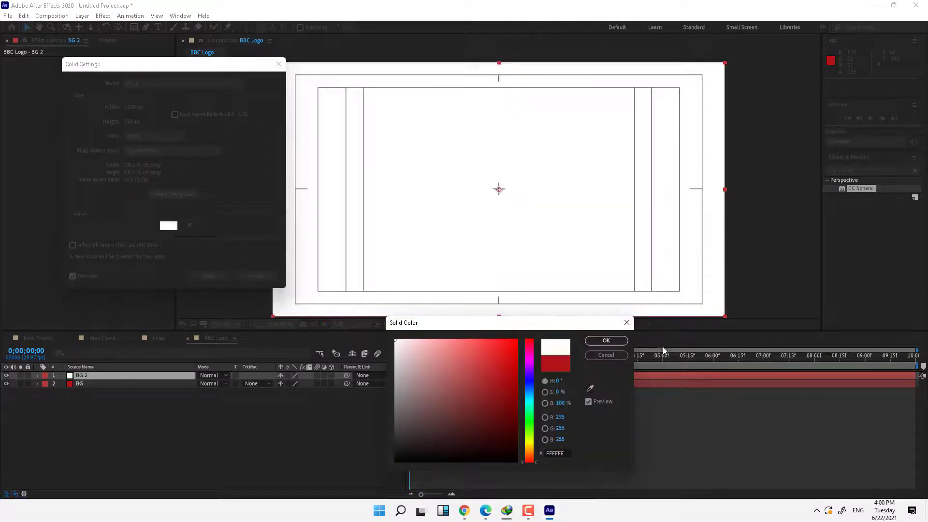
click(606, 338)
click(203, 276)
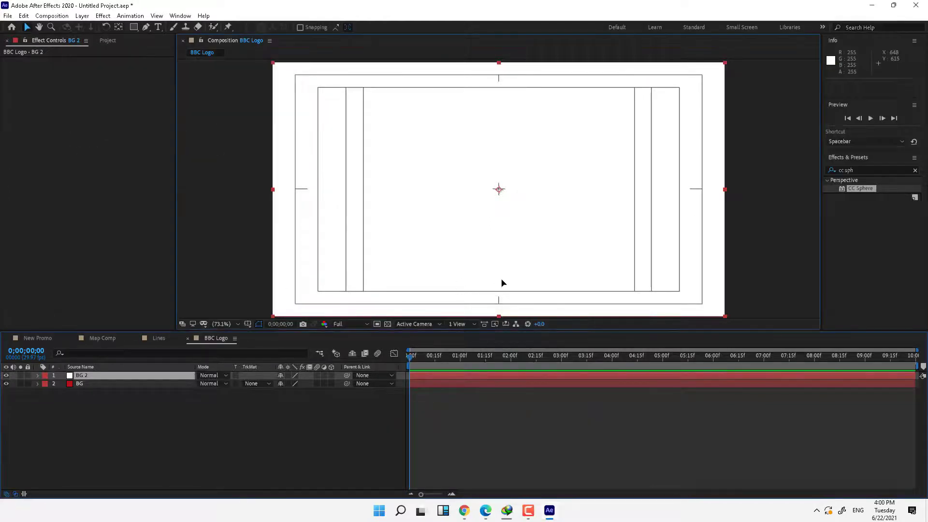
drag(502, 282, 512, 153)
click(373, 398)
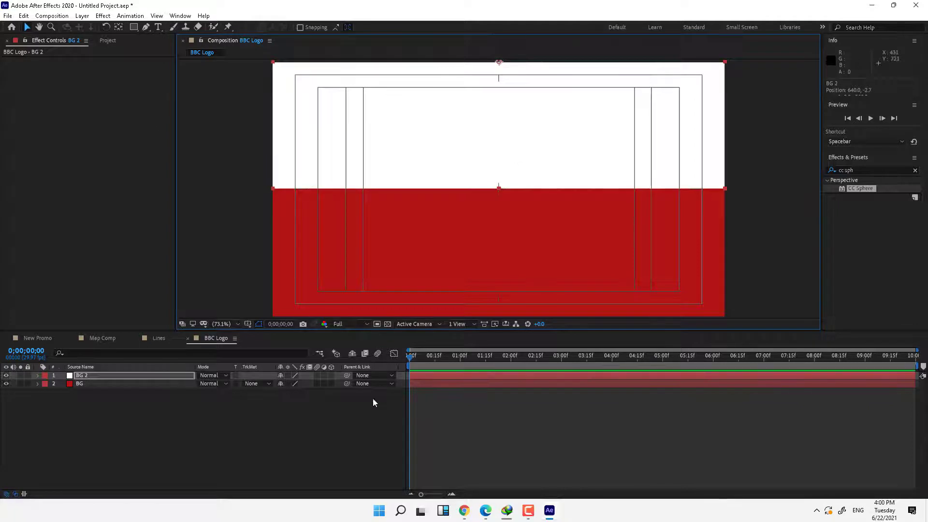
Step: Add a paragraph text box reading BBC on one line and NEWS below
click(158, 26)
drag(324, 93, 678, 292)
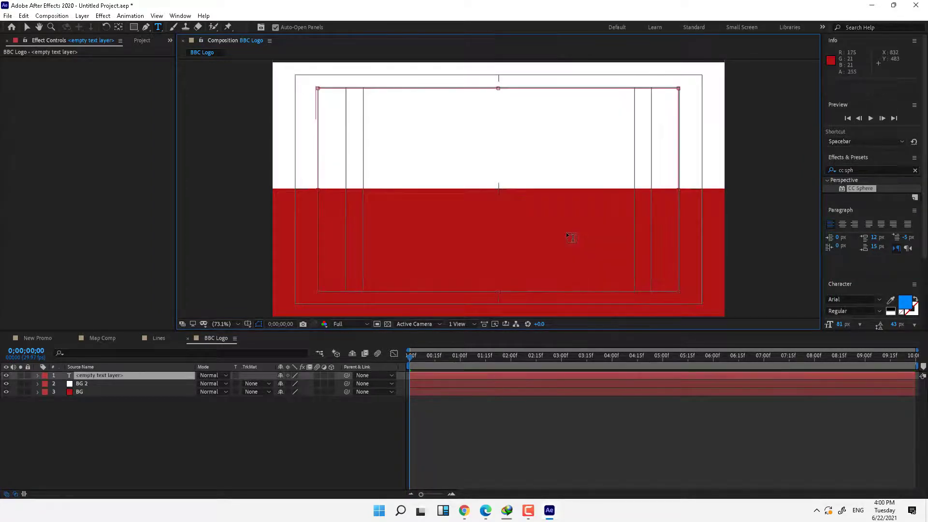
text(BBC)
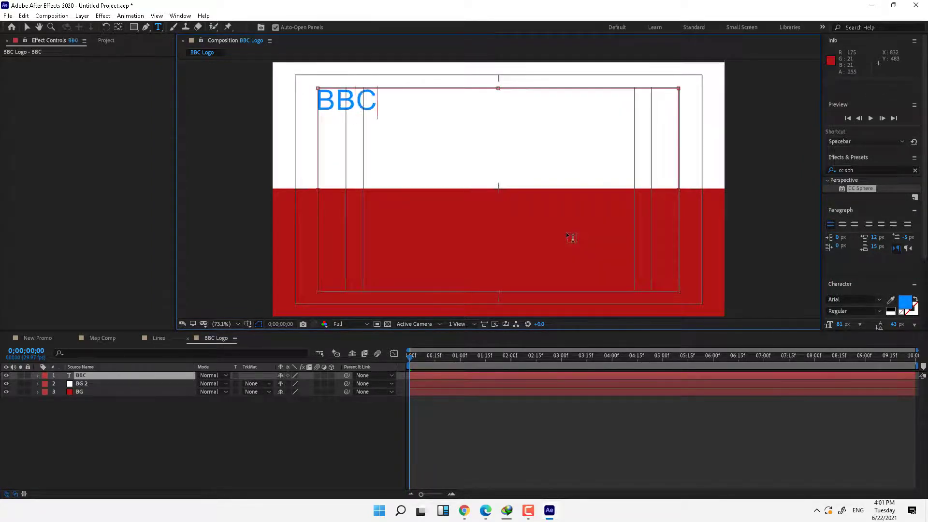
key(Return)
text(NEWS)
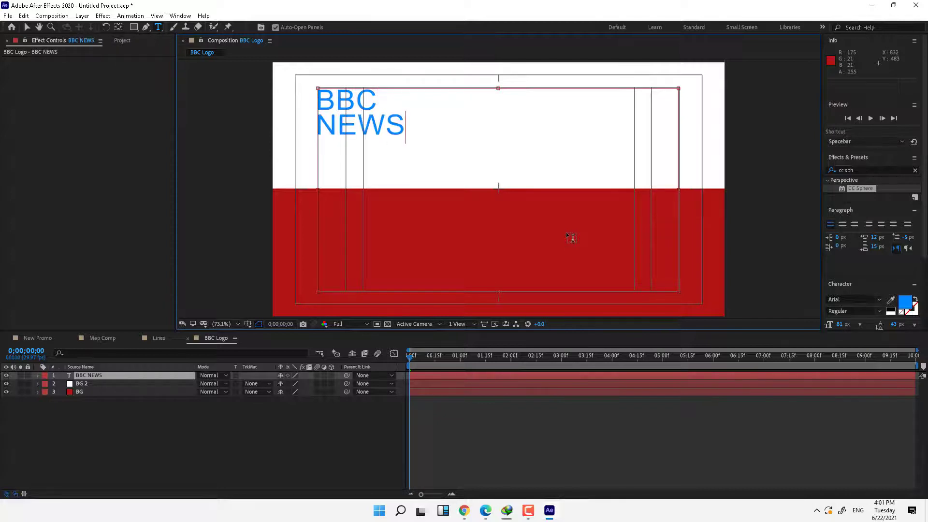
Step: Make the BBC NEWS text centred, much larger, widely spaced, and bold
key(ctrl+a)
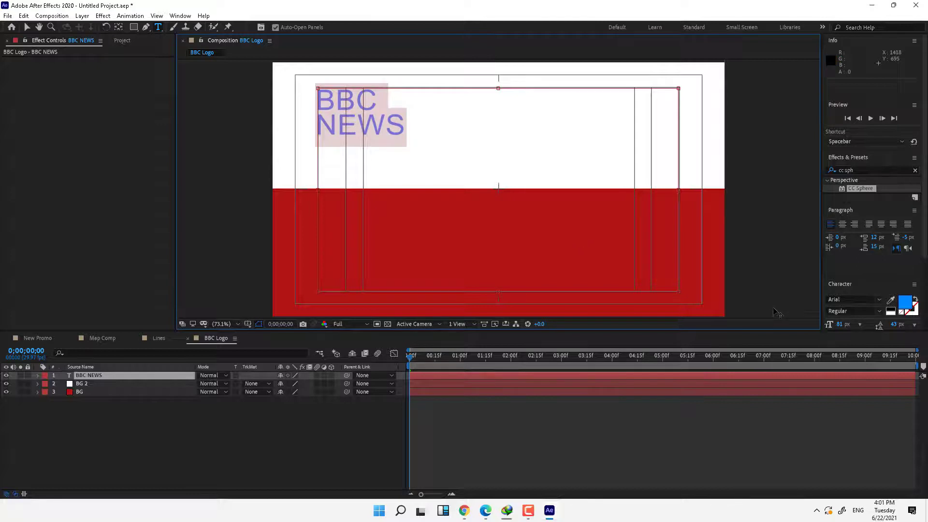
scroll(900, 275, down, 1)
click(843, 201)
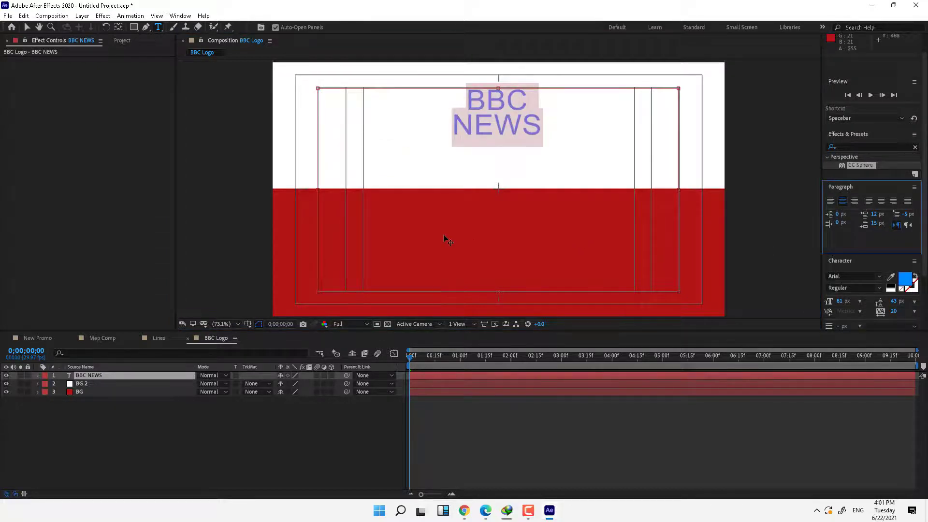
drag(841, 301, 887, 258)
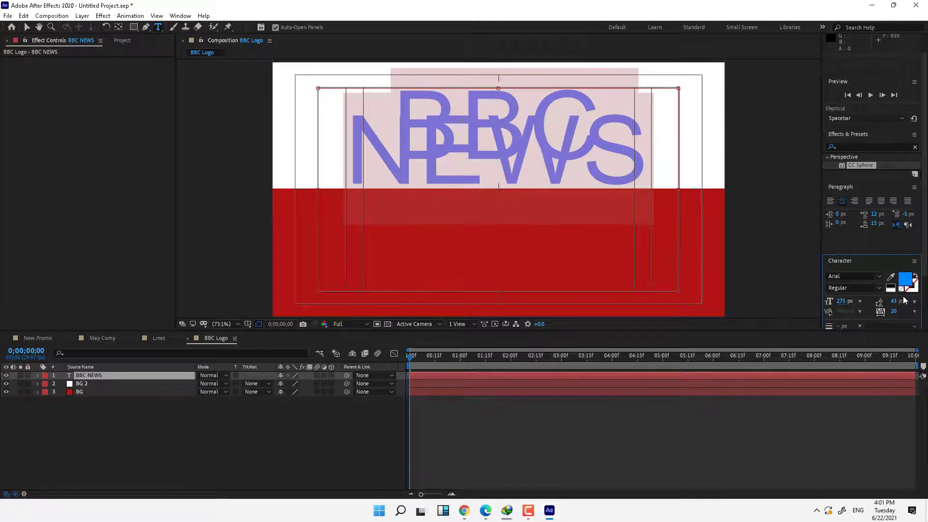
drag(900, 303, 887, 158)
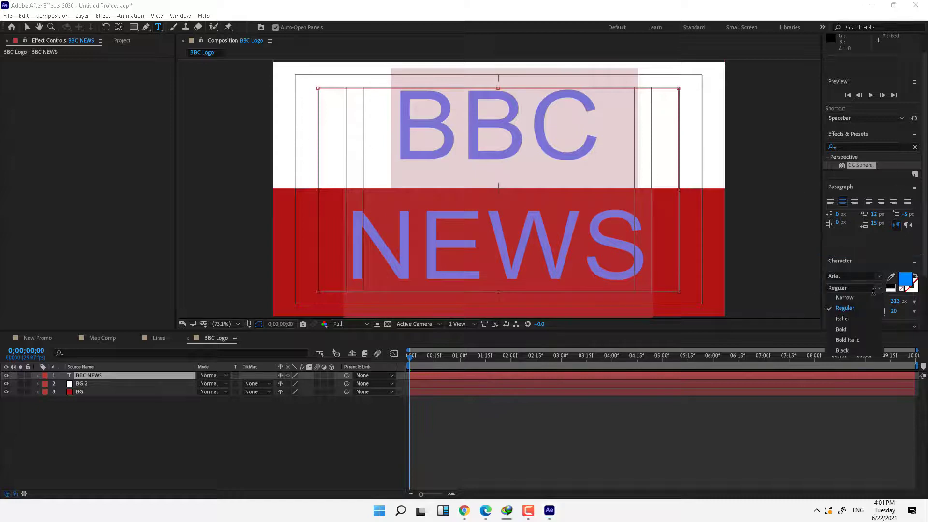
click(843, 330)
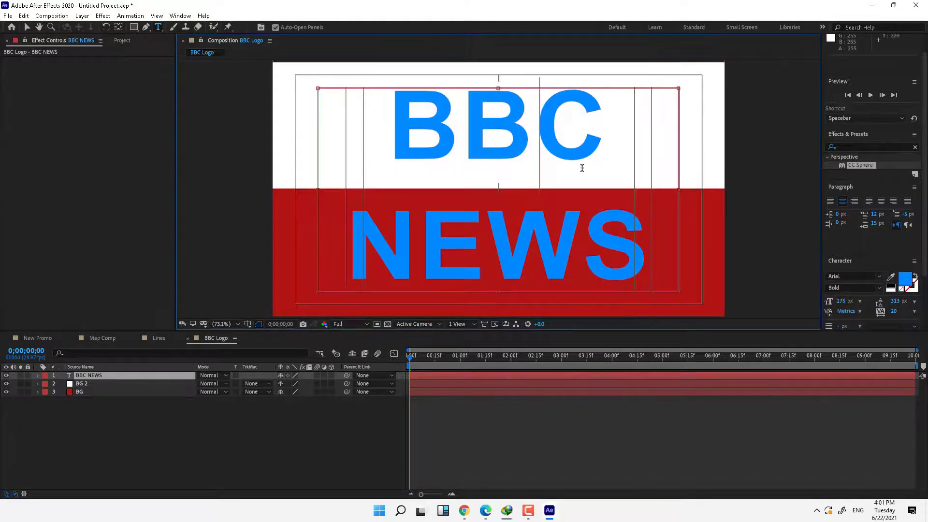
Step: Colour the word BBC with the background red and NEWS white
drag(576, 145, 373, 153)
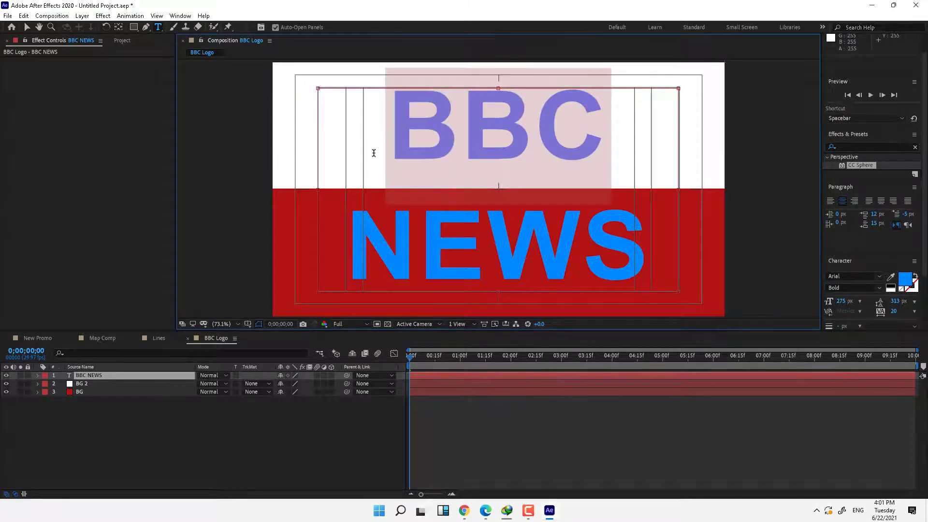
click(891, 276)
click(694, 245)
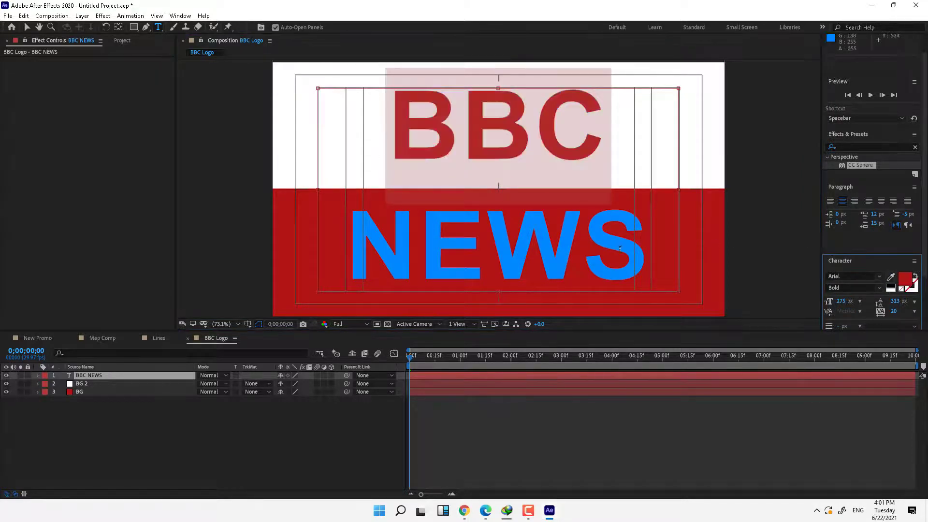
double_click(633, 249)
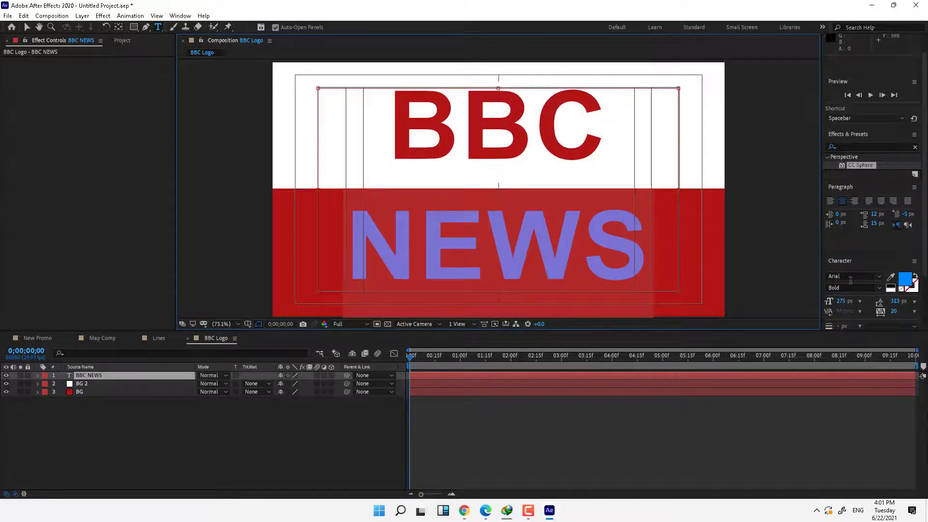
click(891, 276)
click(677, 185)
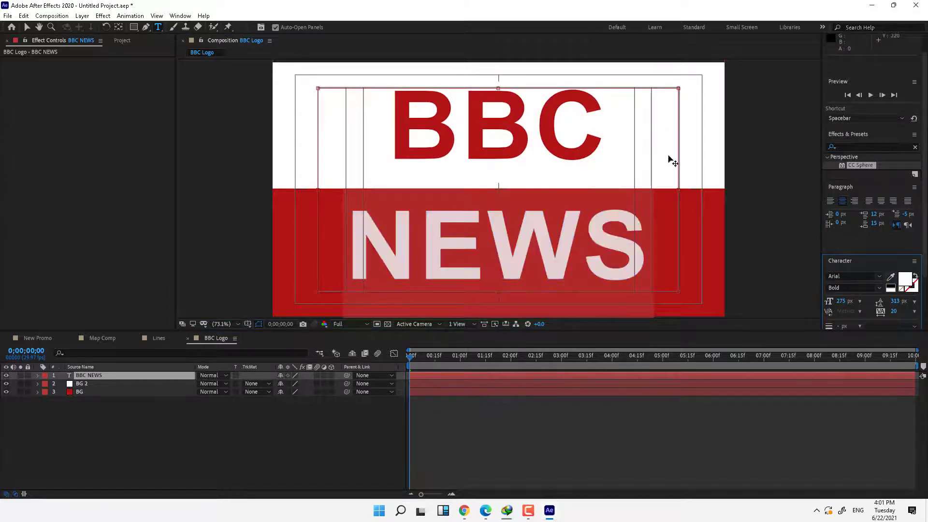
click(295, 429)
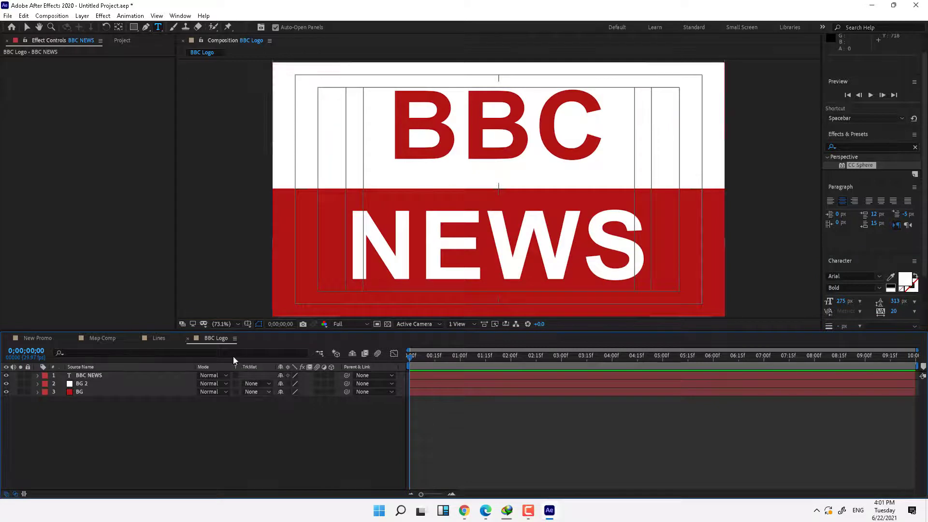
Step: Place the BBC Logo composition as a layer in the New Promo composition
click(37, 339)
click(102, 41)
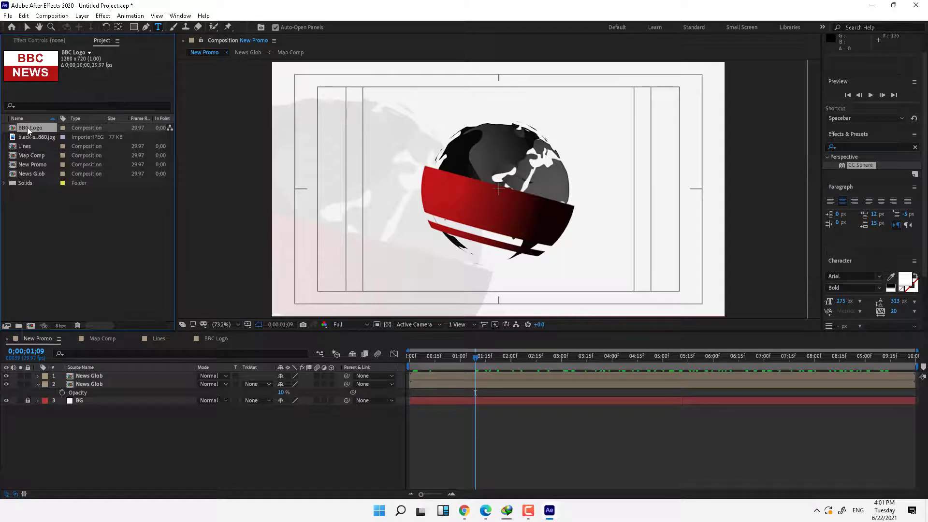
drag(27, 127, 497, 192)
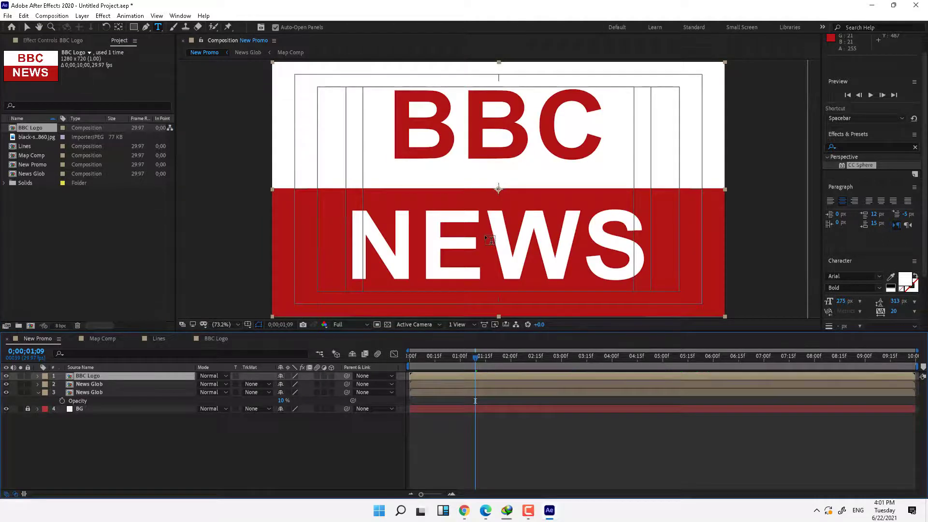
Step: Scale the BBC Logo layer down to 28% and move the playhead to about 5;15
key(v)
key(s)
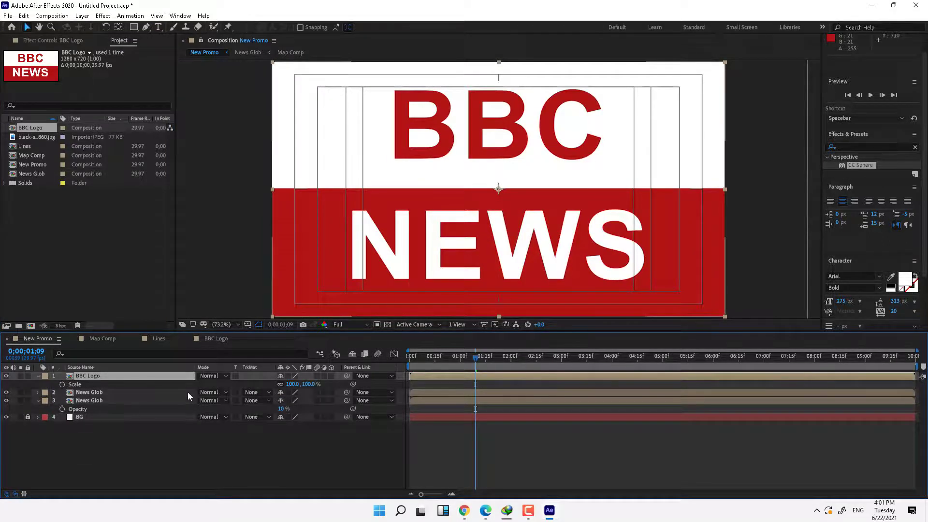
drag(292, 384, 257, 384)
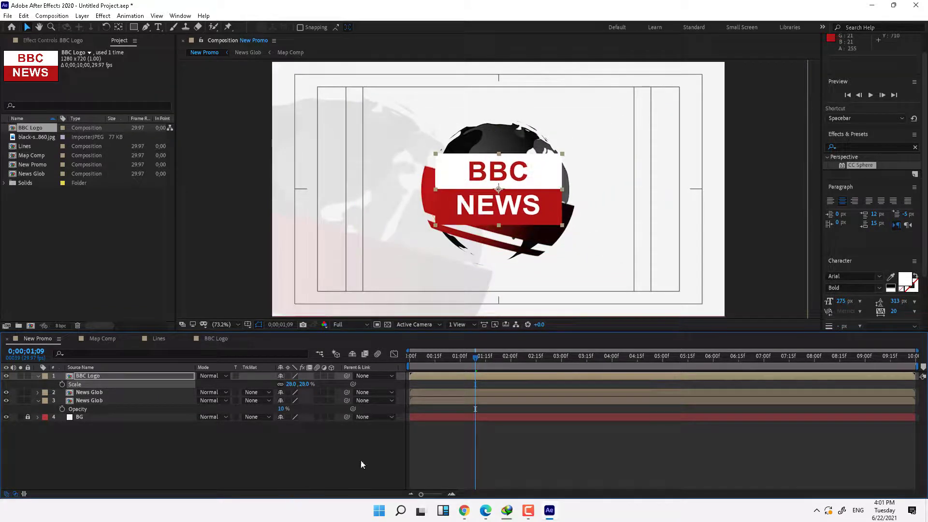
drag(615, 362, 689, 363)
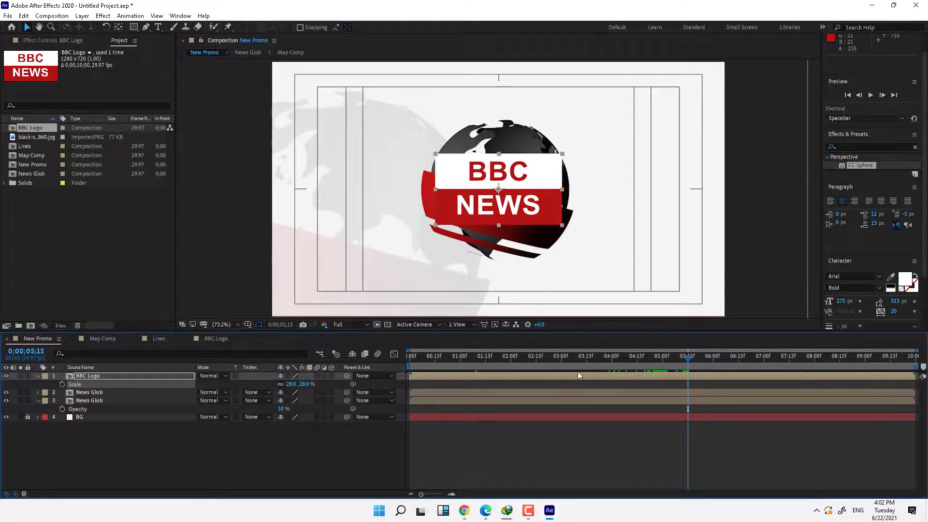
Step: Keyframe the logo's Opacity from 0% at 5;15 to 100% at 7;01, then scrub to check the fade
key(t)
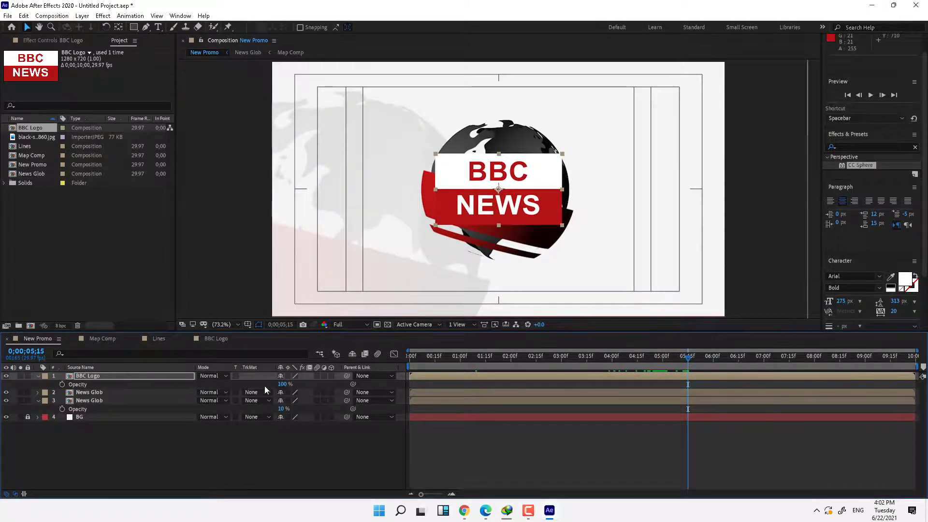
drag(283, 384, 105, 384)
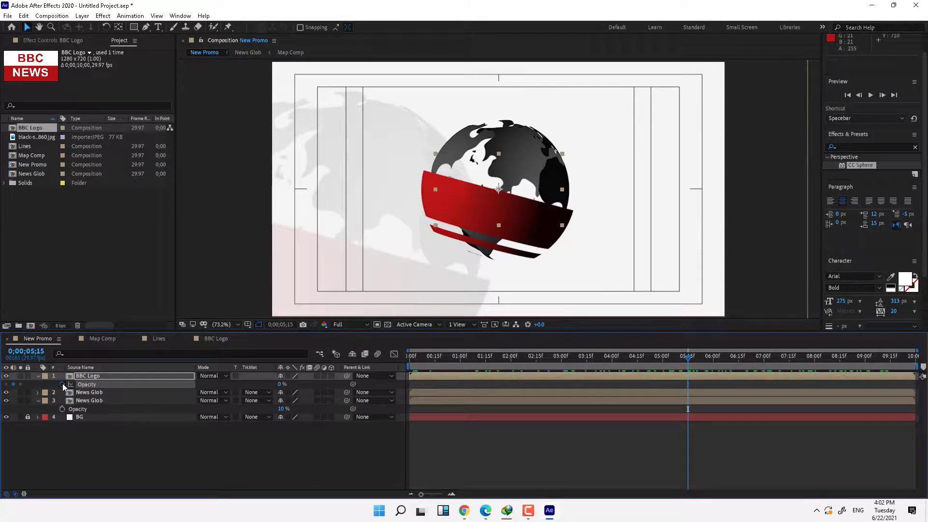
click(767, 355)
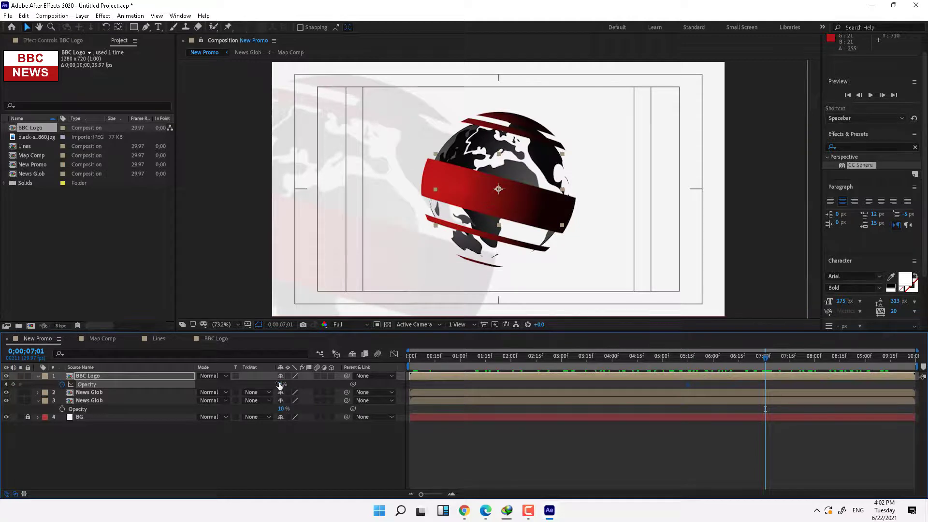
drag(280, 386, 336, 381)
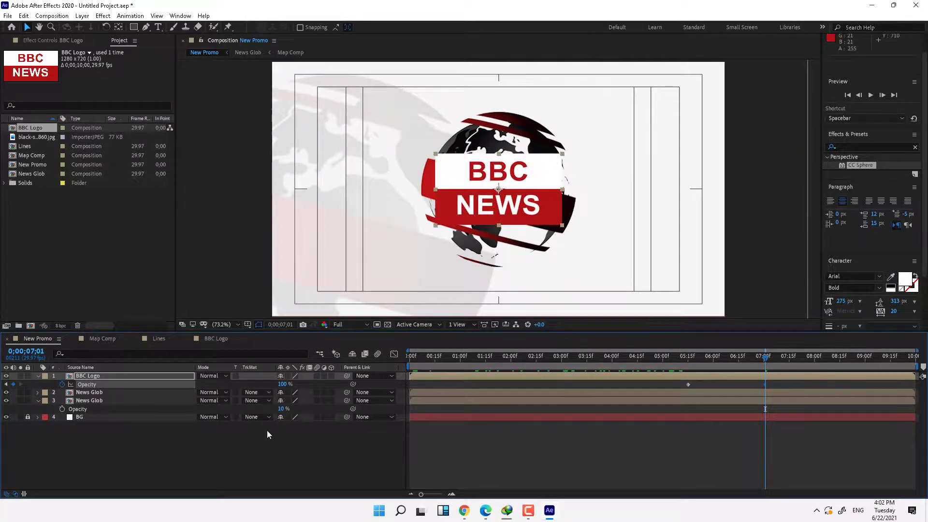
drag(640, 356, 815, 381)
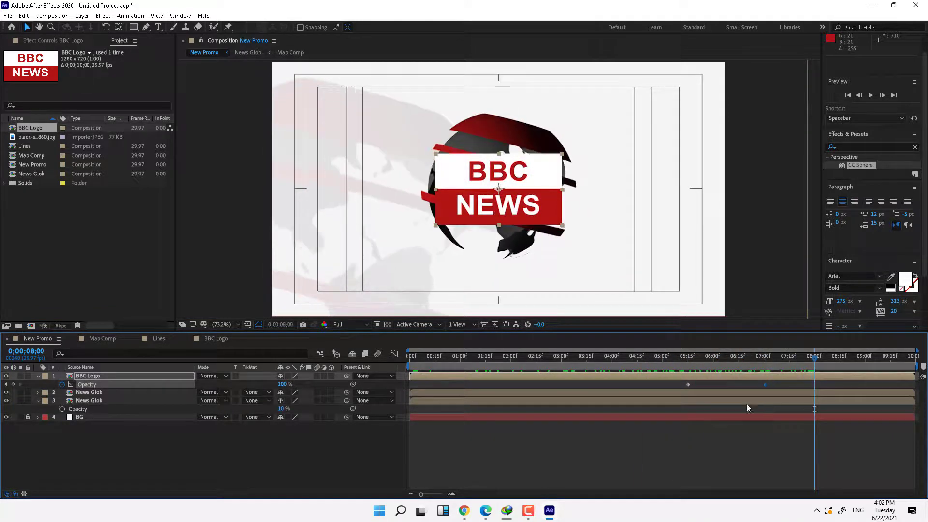
click(261, 443)
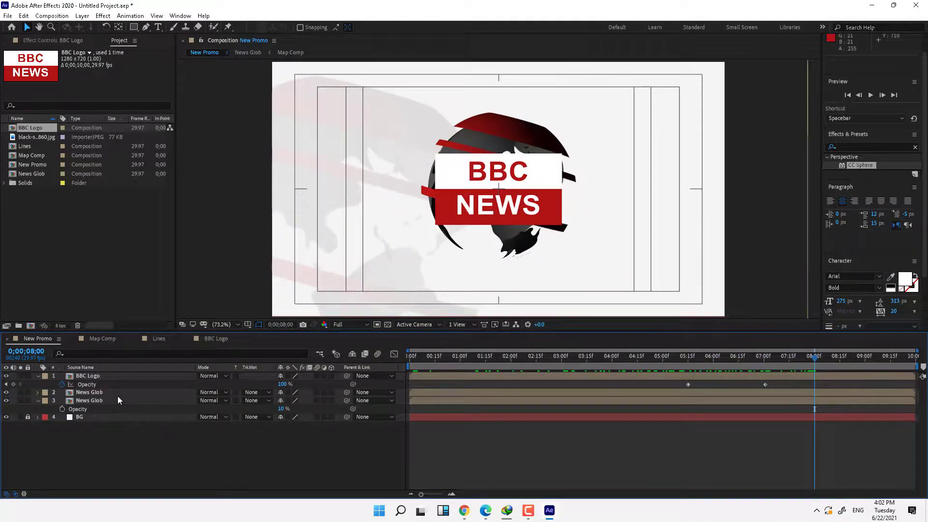
Step: Pre-compose both News Glob layers into a new composition named 'New Globne'
click(105, 391)
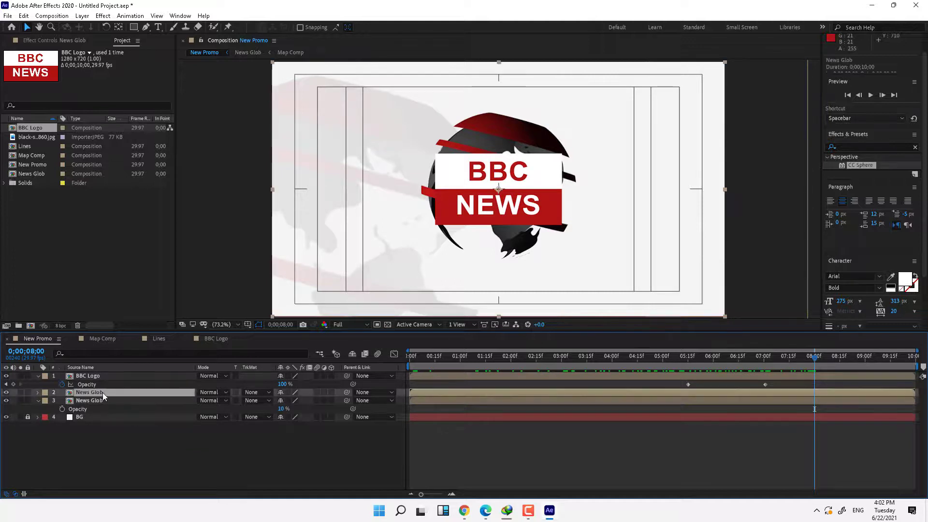
shift+click(88, 400)
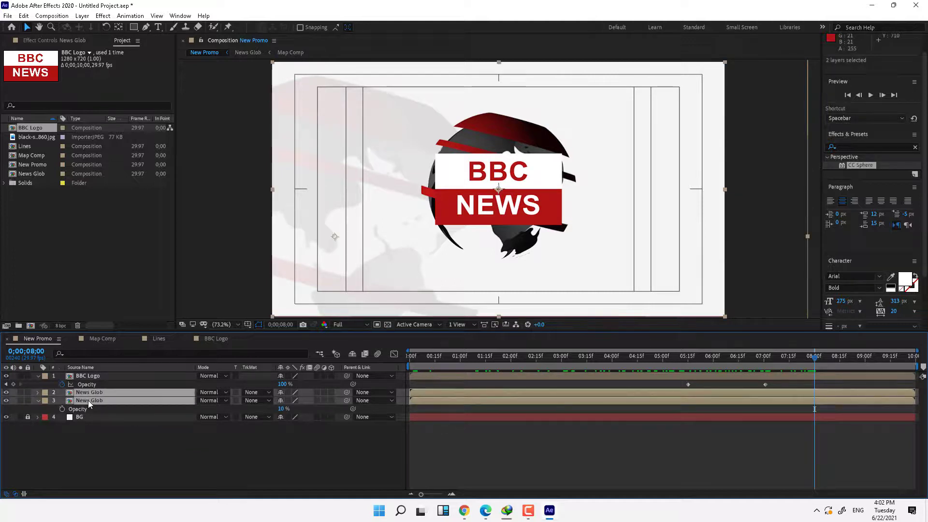
right_click(88, 401)
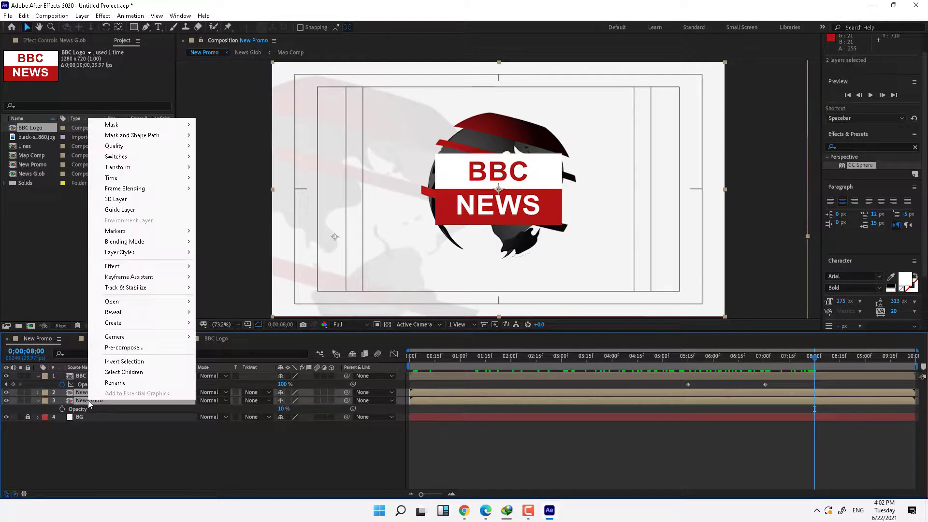
click(124, 348)
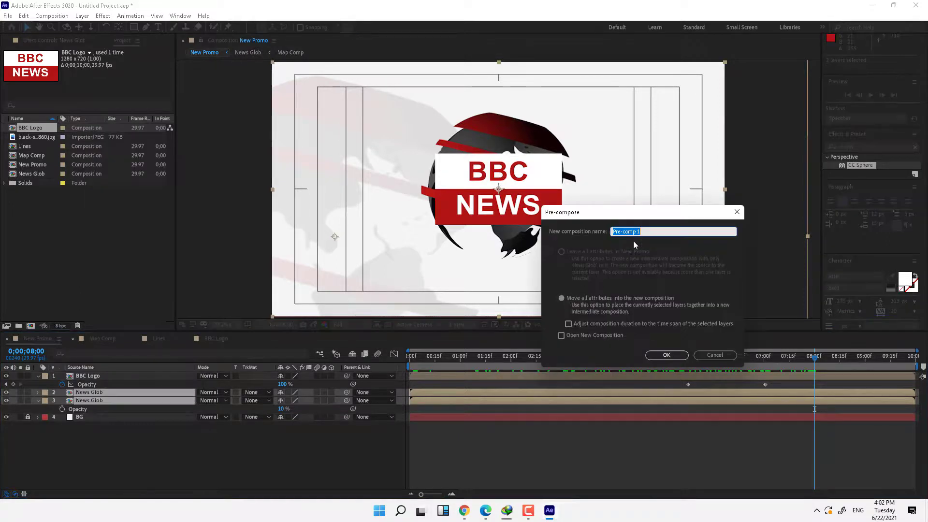
text(New Globne)
key(Return)
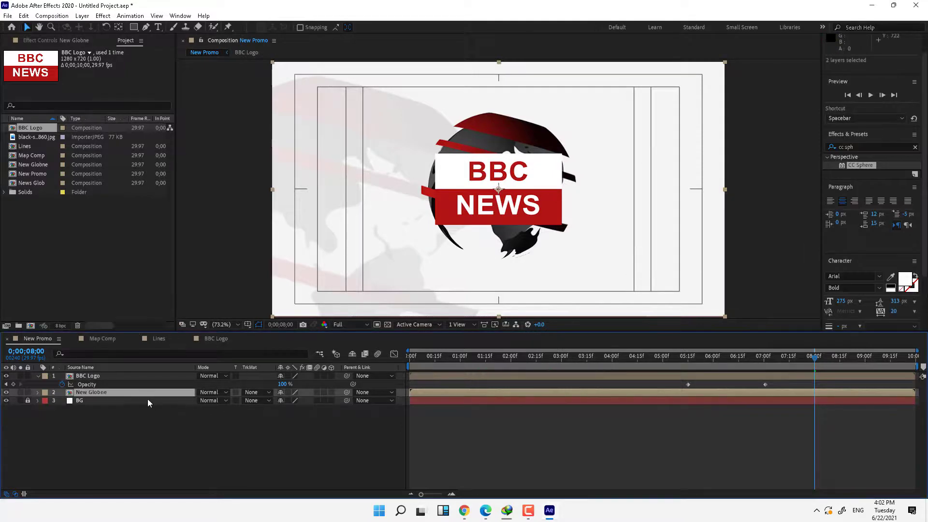
Step: Rename the precomposed globe layer to New Glob and select it
right_click(139, 393)
click(173, 377)
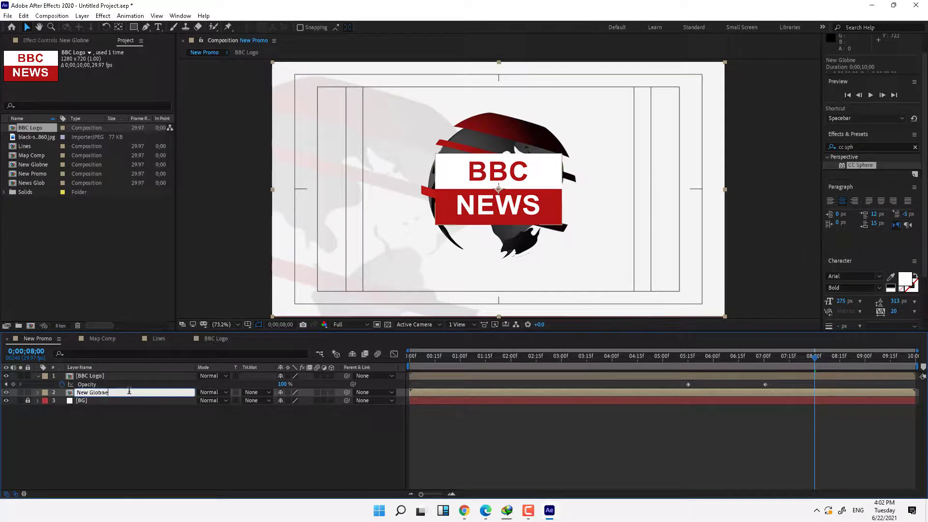
click(153, 435)
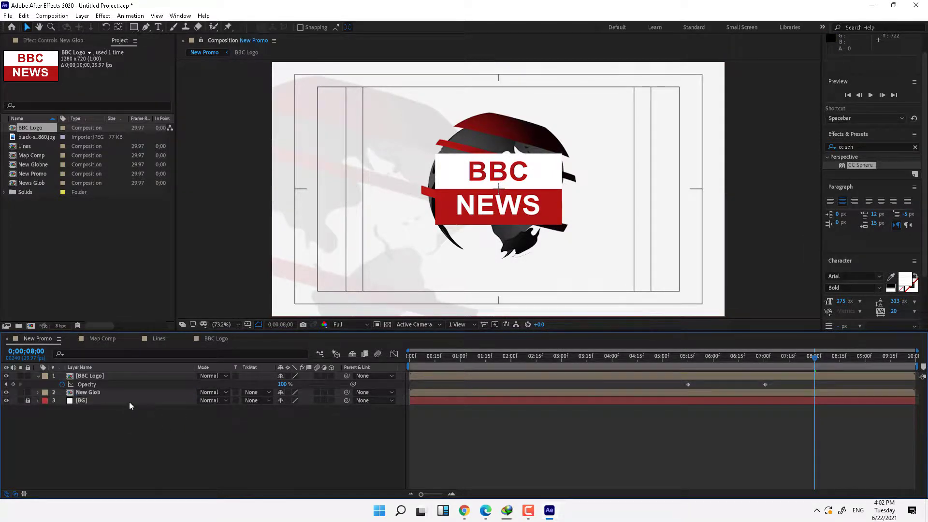
click(467, 302)
click(850, 147)
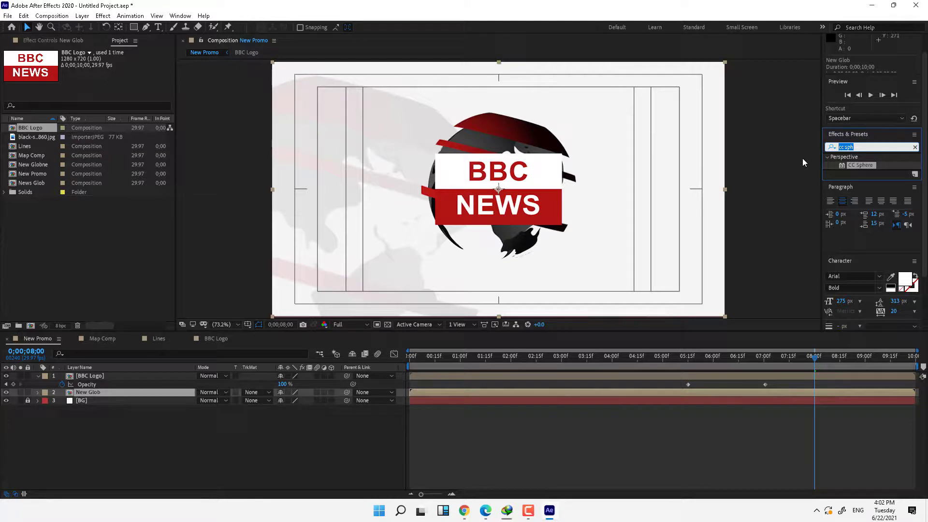
Step: Apply Camera Lens Blur to New Glob and keyframe Blur Radius 0 at 5;15
text(le)
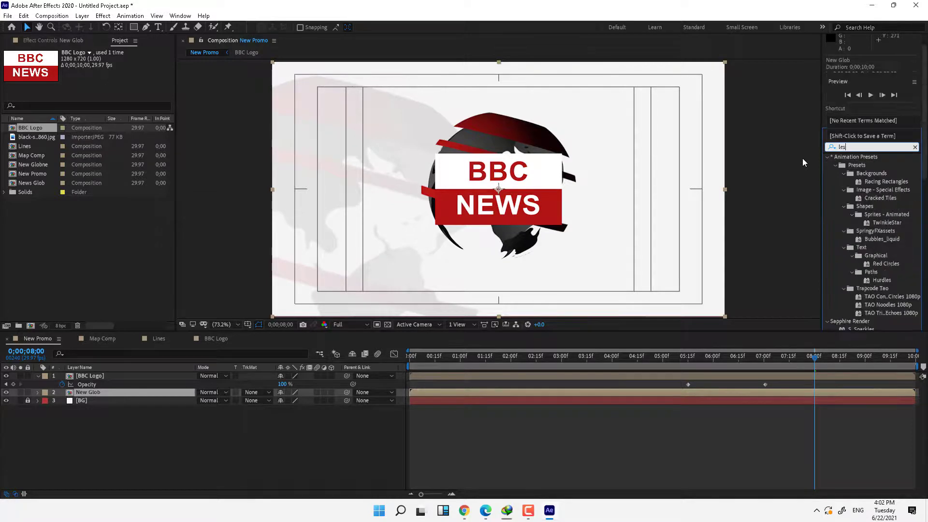
text(ns)
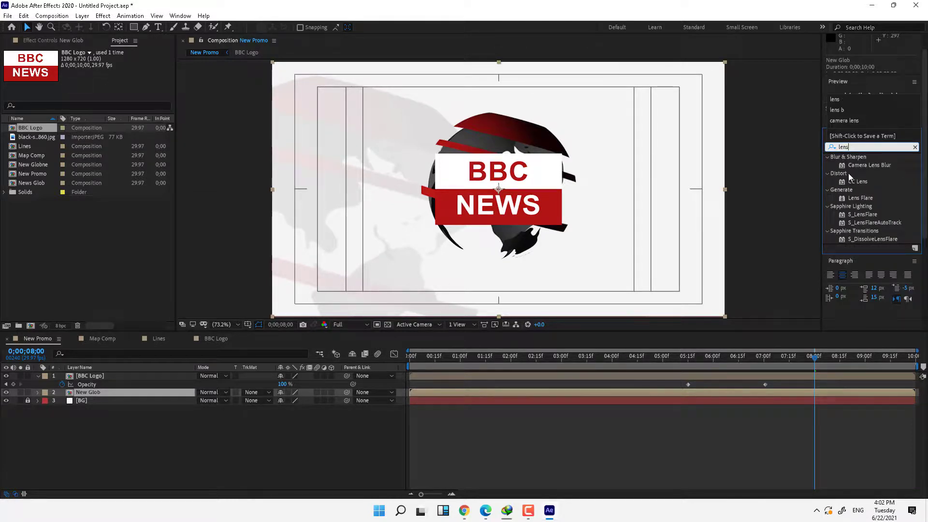
drag(864, 166, 120, 393)
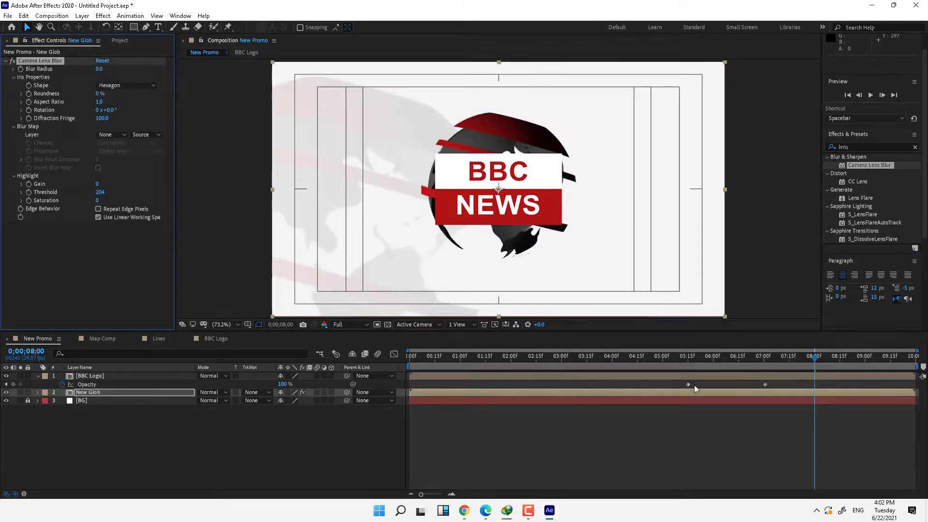
click(689, 360)
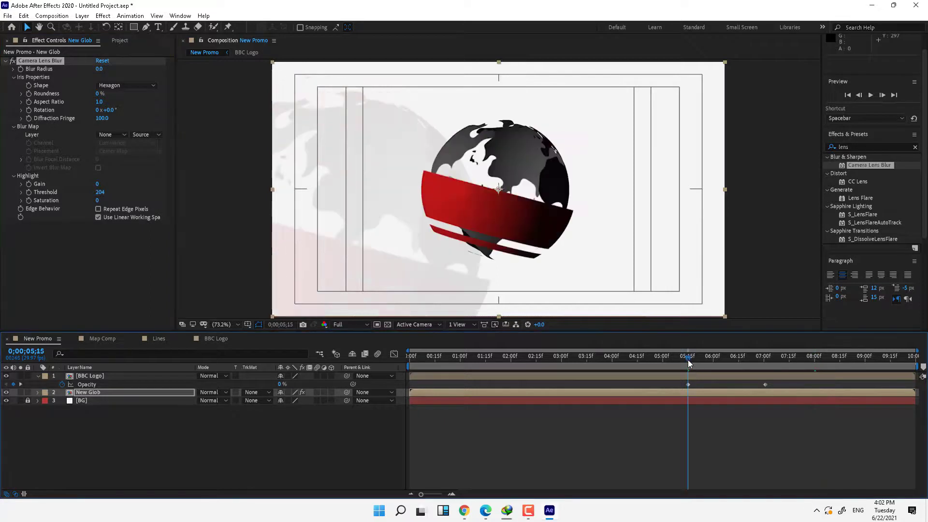
click(19, 69)
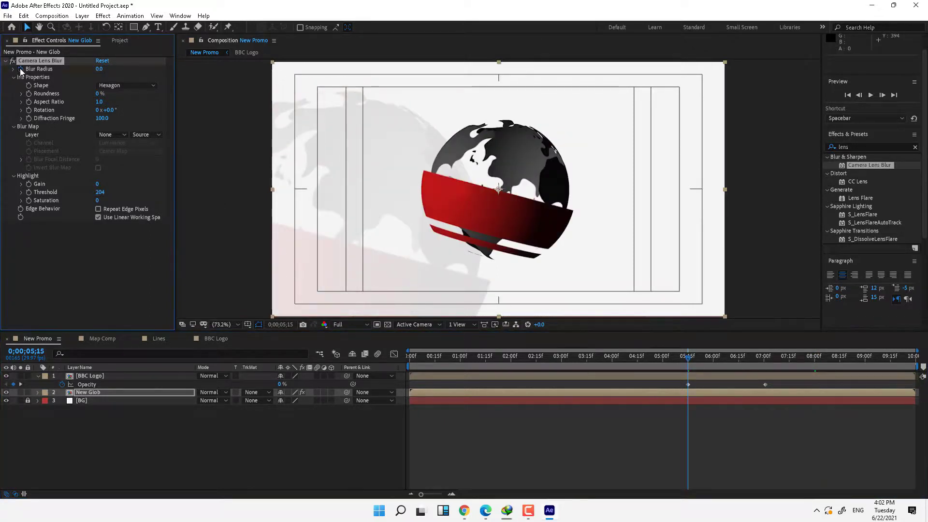
Step: Set Blur Radius to 10 at 7;01 and play back to review the blur
click(765, 359)
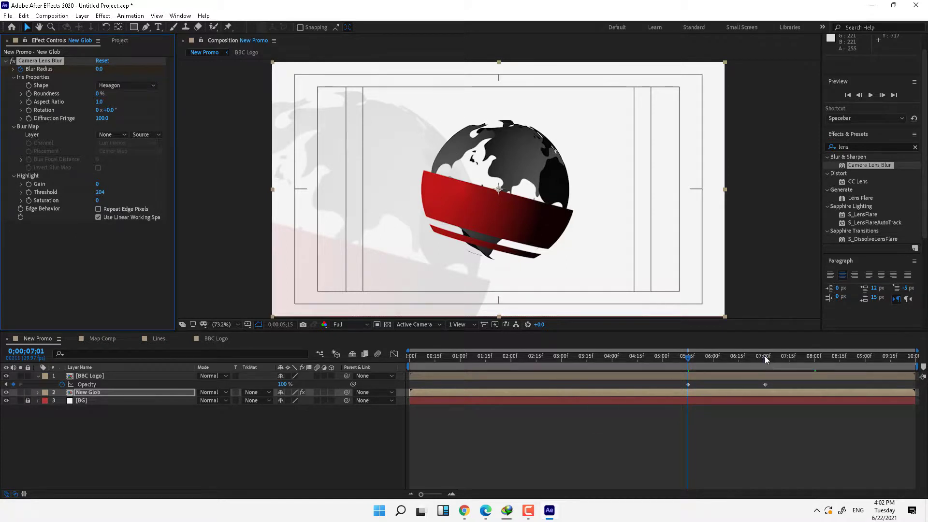
click(102, 70)
text(10)
key(Return)
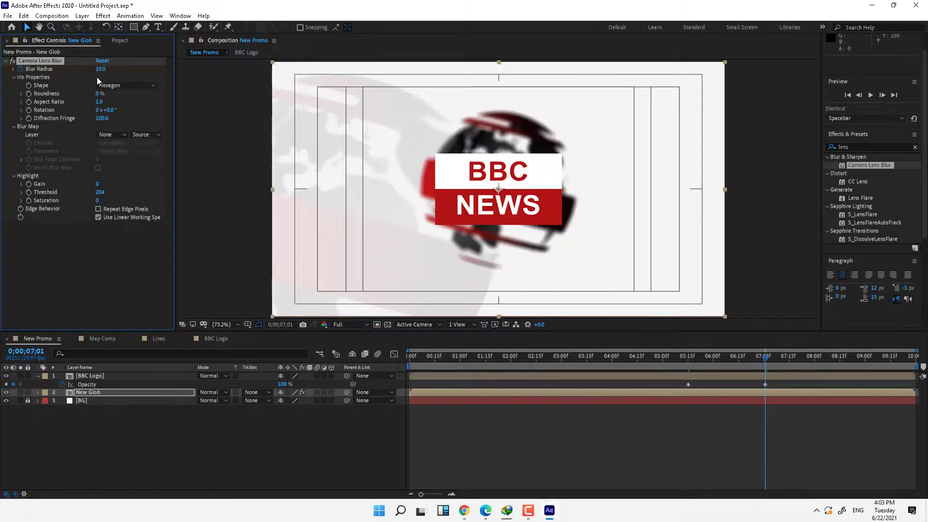
click(608, 434)
click(654, 358)
key(space)
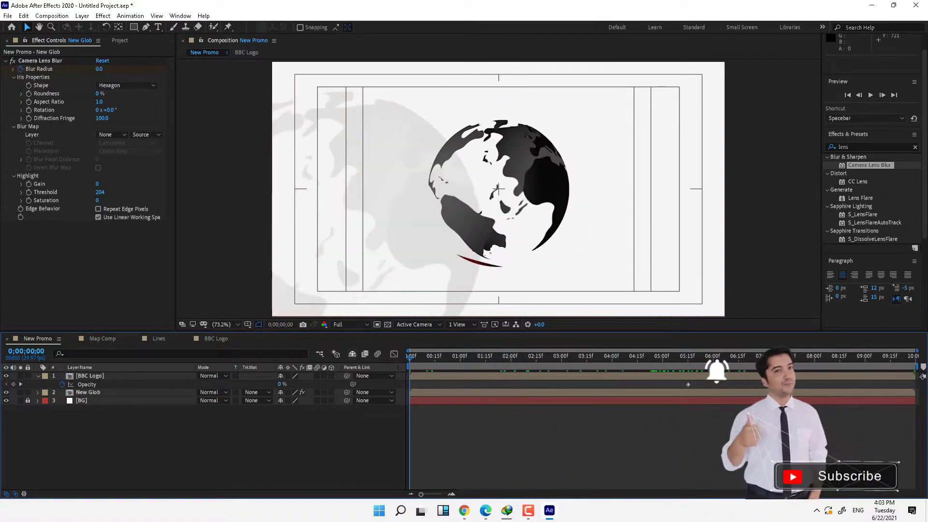
Step: Stop playback and replay the New Promo preview from the start
click(871, 95)
click(872, 95)
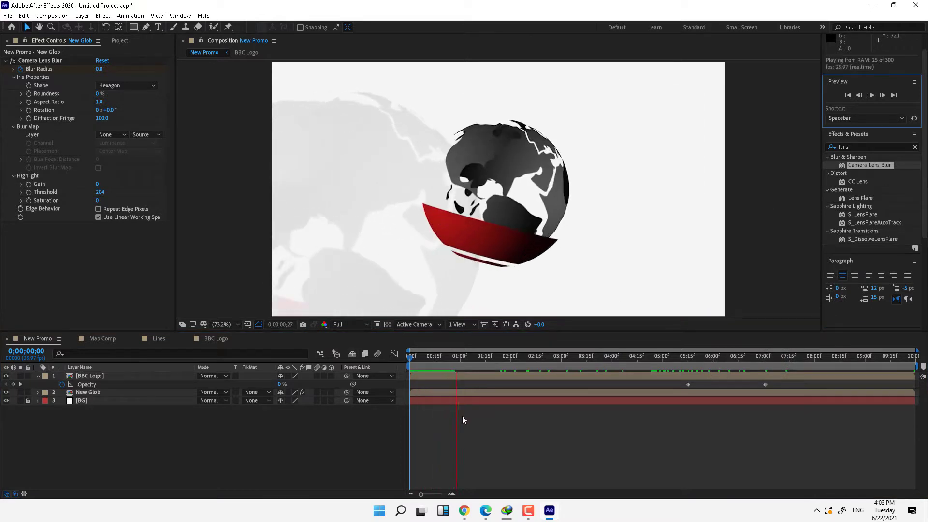